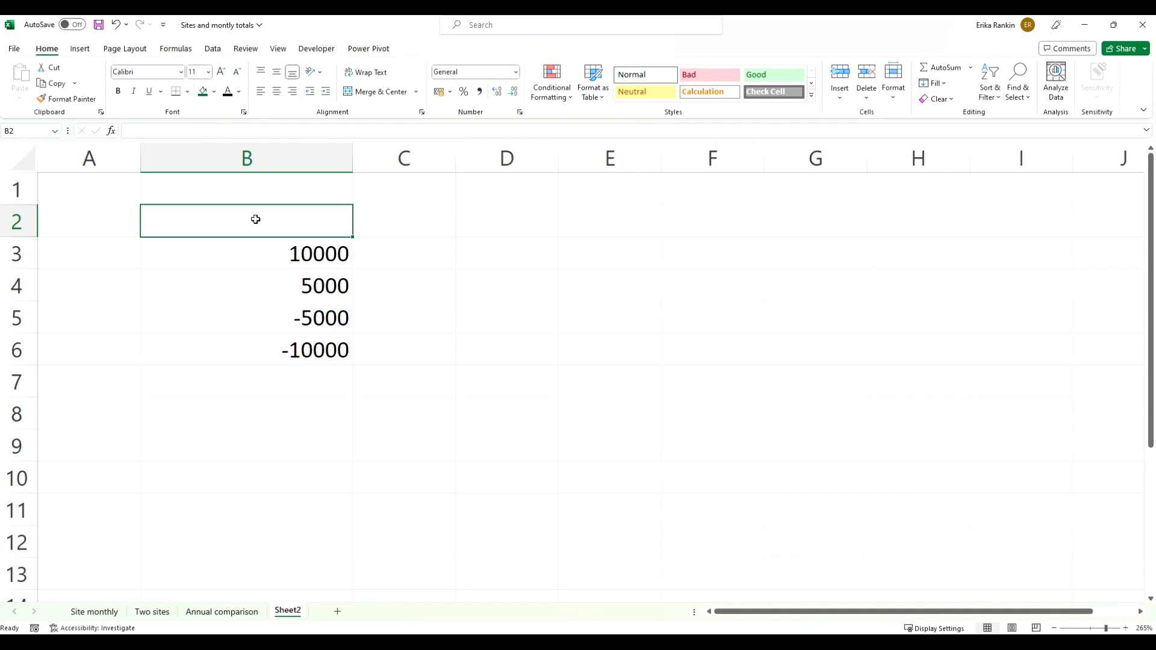
Format cells B3:B6 as Number with 0 decimal places and the 1000 separator
{"action": "left_click_drag", "start_coordinate": [307, 254], "coordinate": [314, 362]}
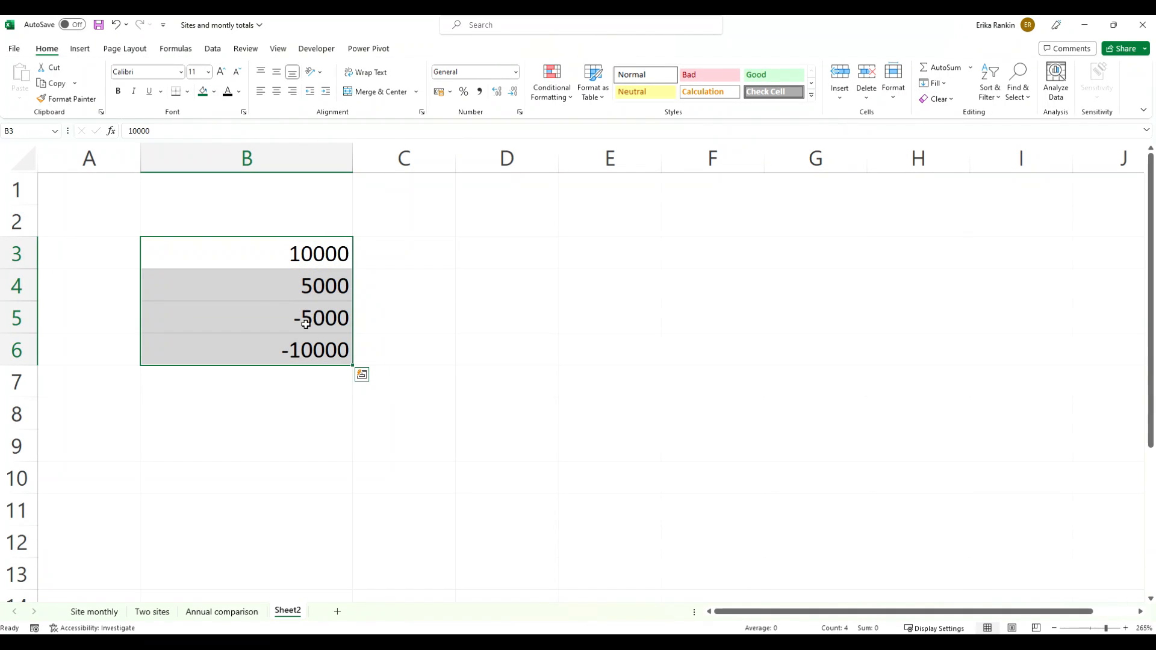
{"action": "right_click", "coordinate": [258, 287]}
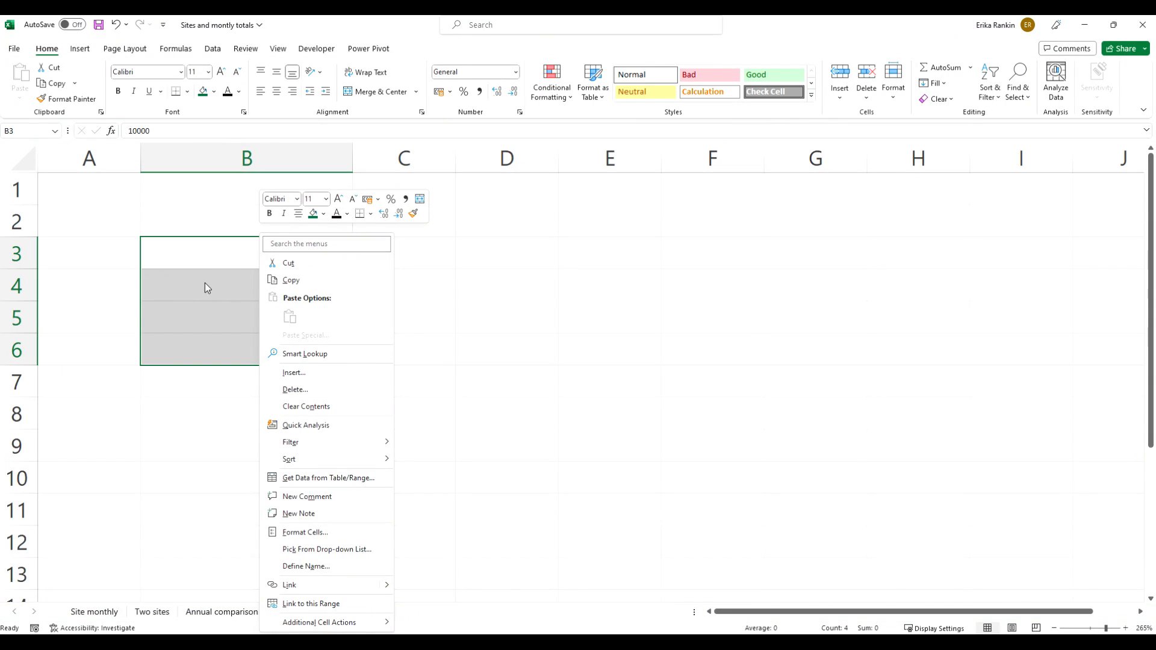
{"action": "key", "text": "Escape"}
{"action": "key", "text": "ctrl+1"}
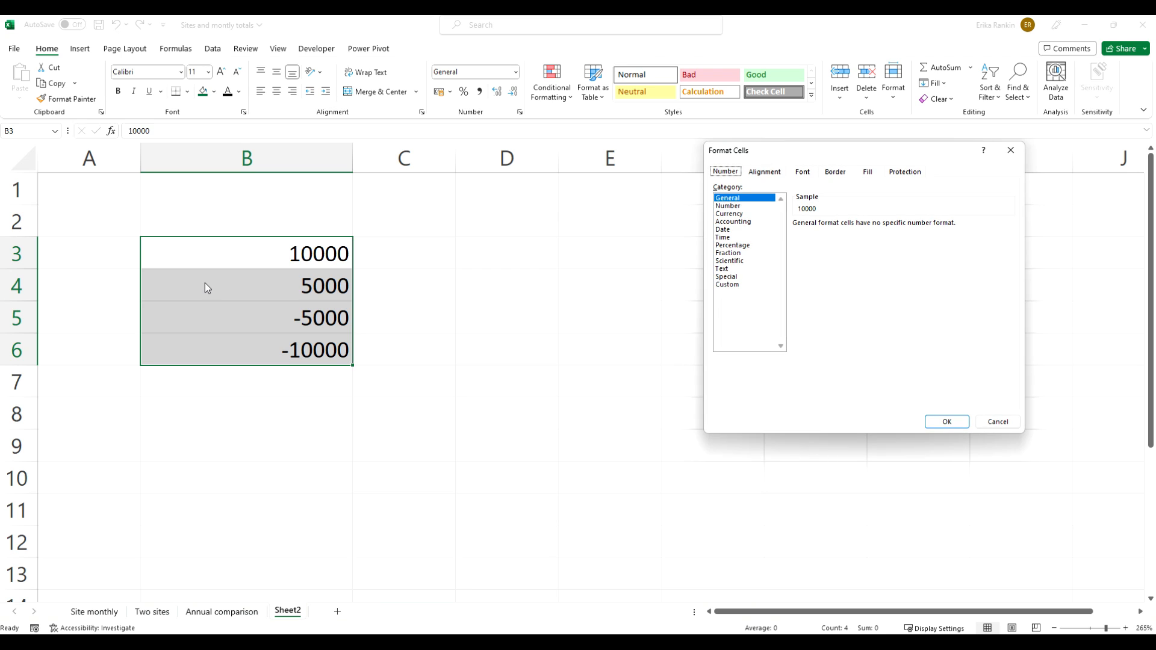
{"action": "left_click_drag", "start_coordinate": [766, 154], "coordinate": [615, 177]}
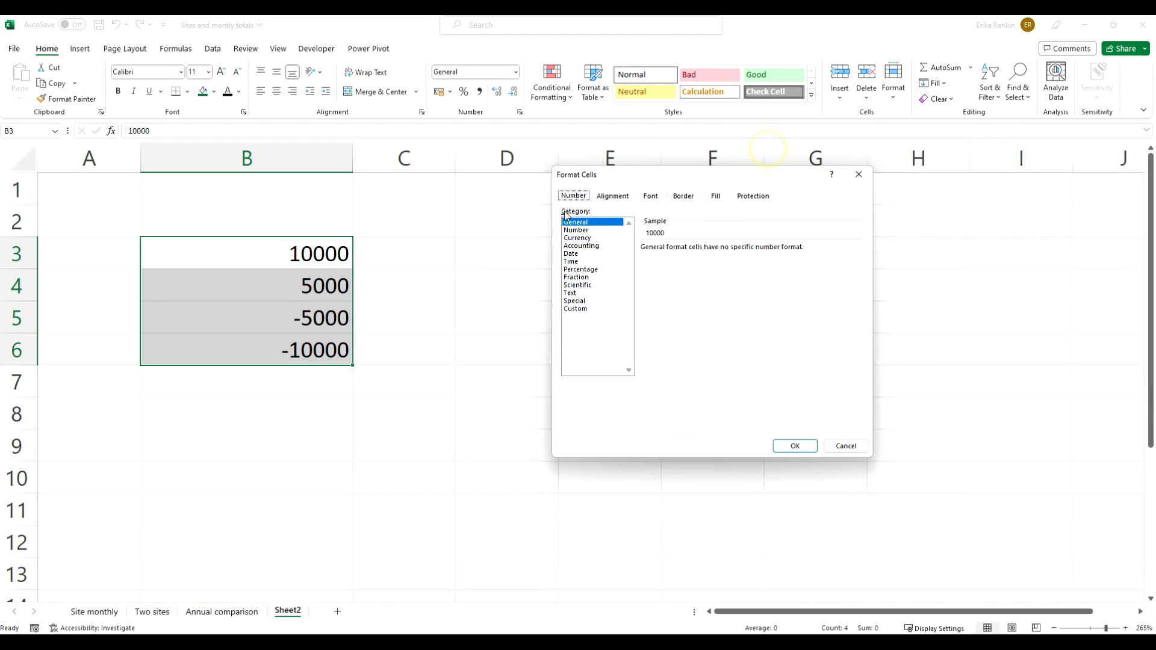
{"action": "left_click", "coordinate": [579, 231]}
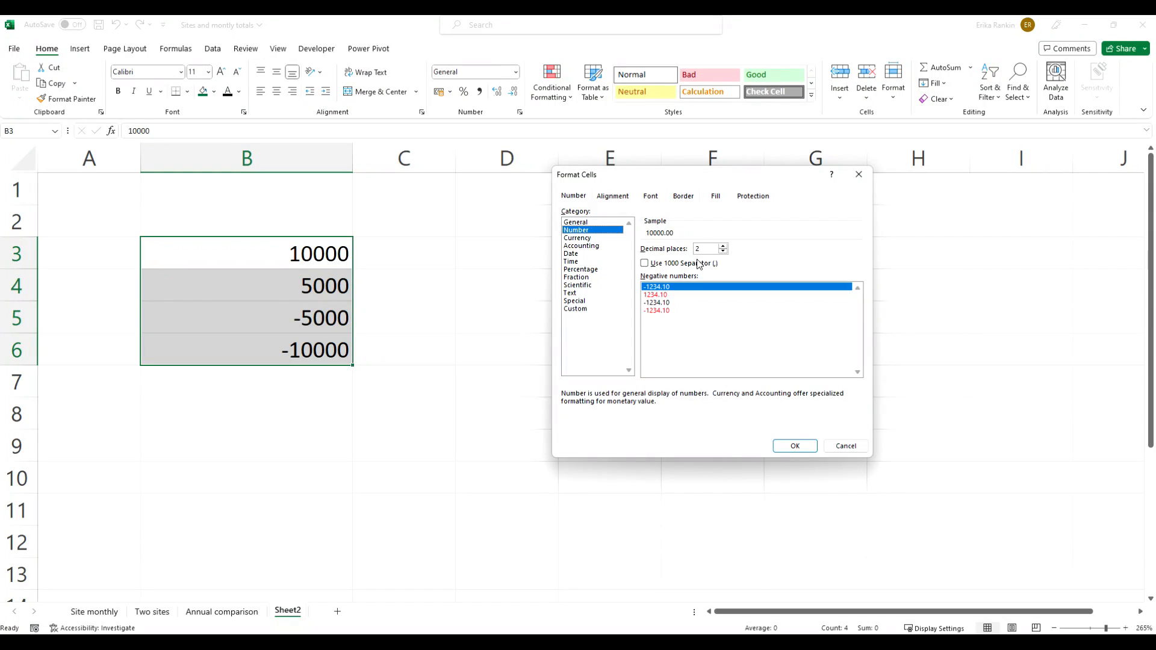
{"action": "left_click", "coordinate": [723, 252]}
{"action": "left_click", "coordinate": [723, 252]}
{"action": "left_click", "coordinate": [645, 263]}
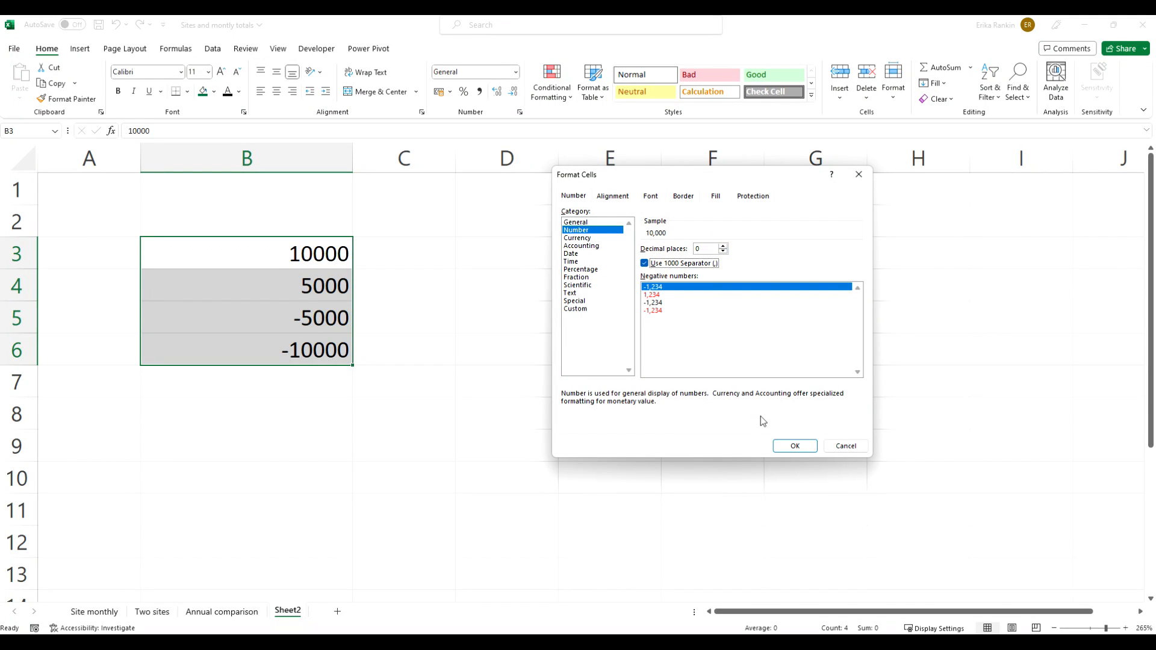
{"action": "left_click", "coordinate": [795, 448]}
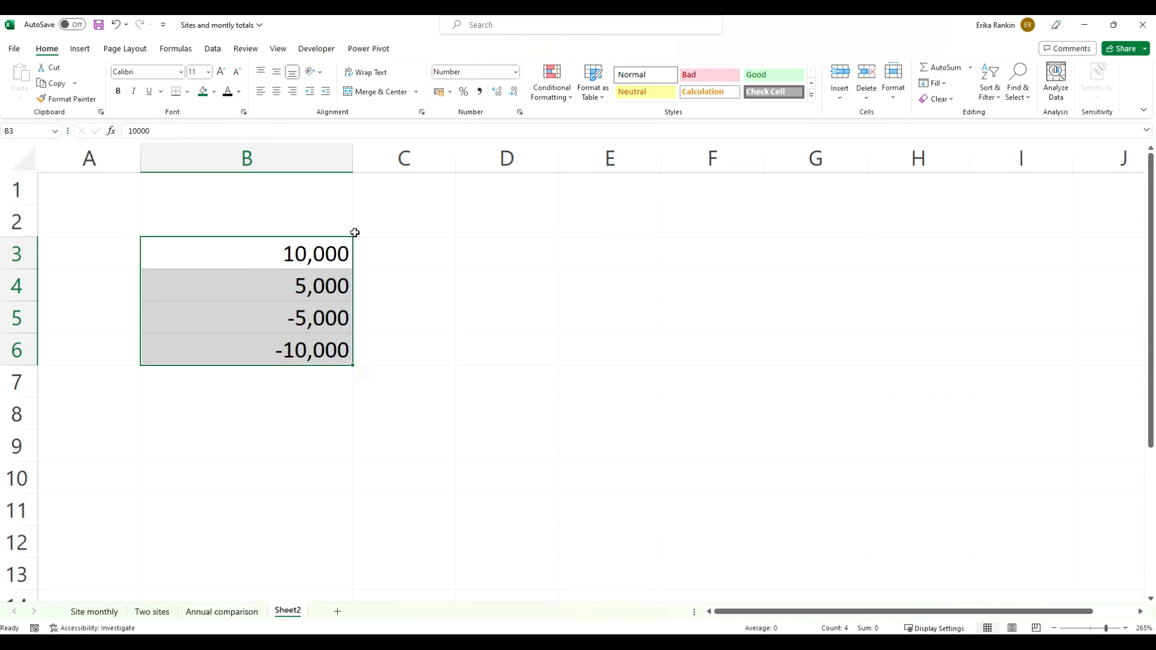
Examine the custom number format code behind cells B3:B6, leaving the format as it is
{"action": "key", "text": "ctrl+1"}
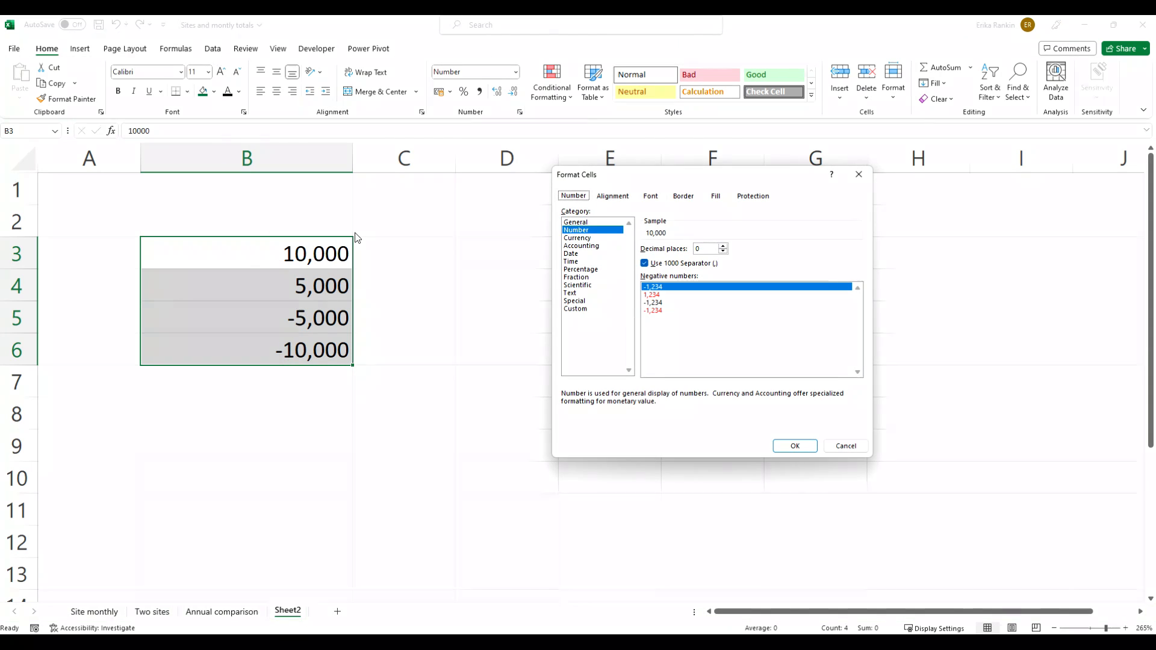
{"action": "left_click", "coordinate": [582, 309]}
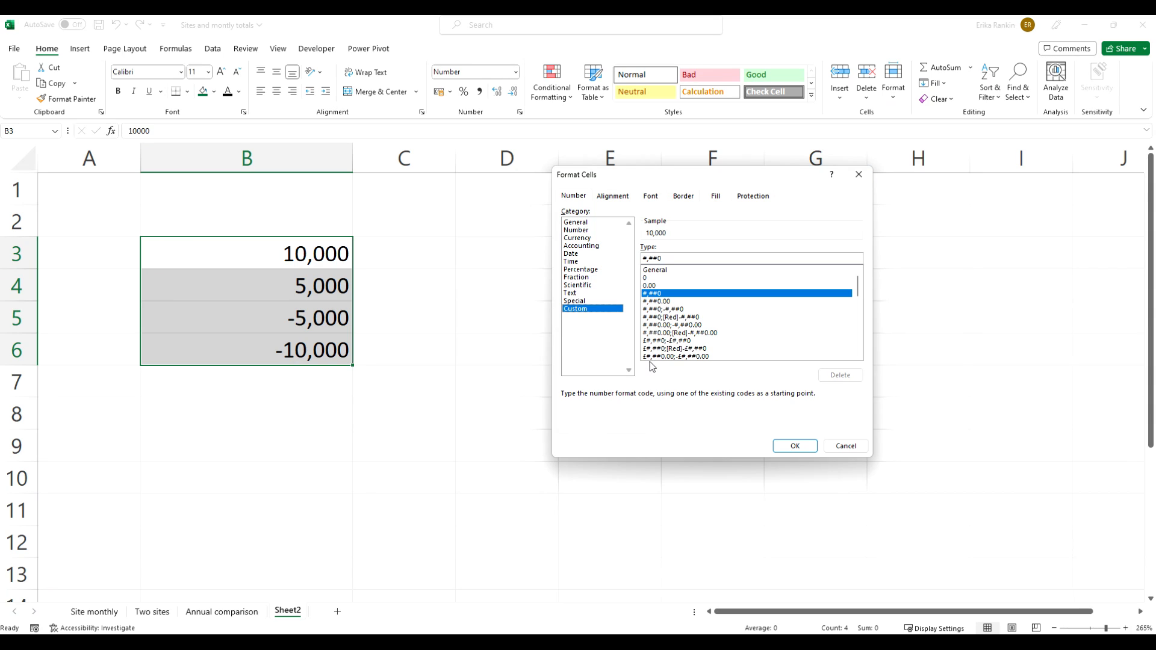
{"action": "left_click", "coordinate": [677, 260]}
{"action": "left_click", "coordinate": [844, 446]}
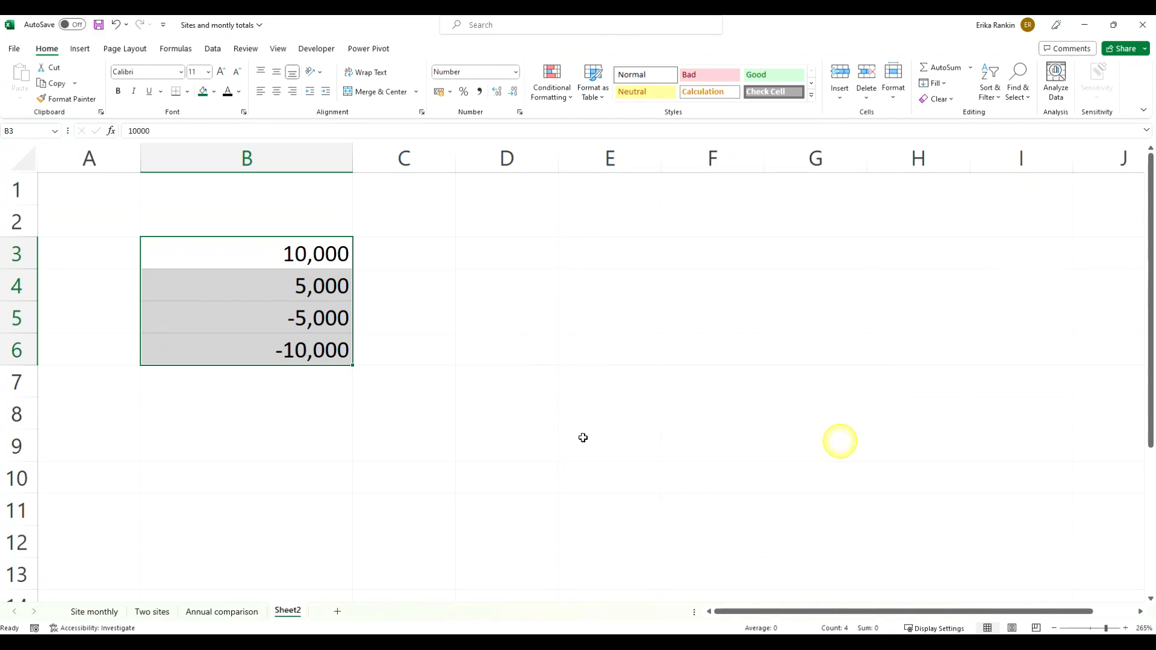
Enter Text in cell B7 and 0 in cell B8
{"action": "left_click", "coordinate": [288, 374]}
{"action": "type", "text": "Text"}
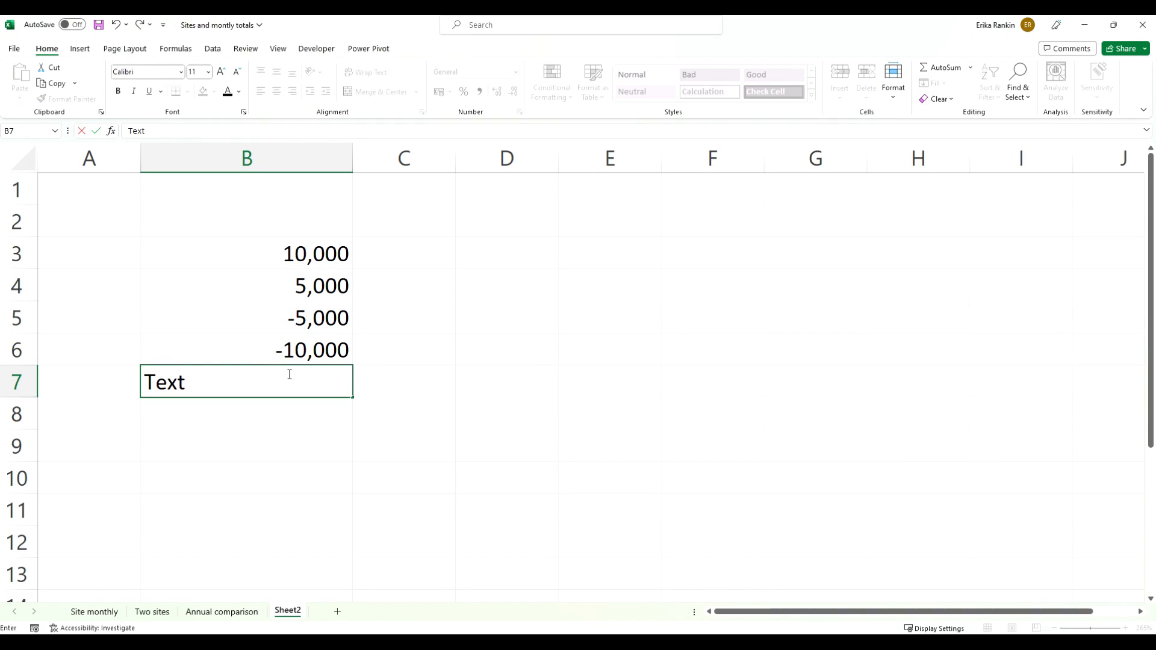
{"action": "key", "text": "Return"}
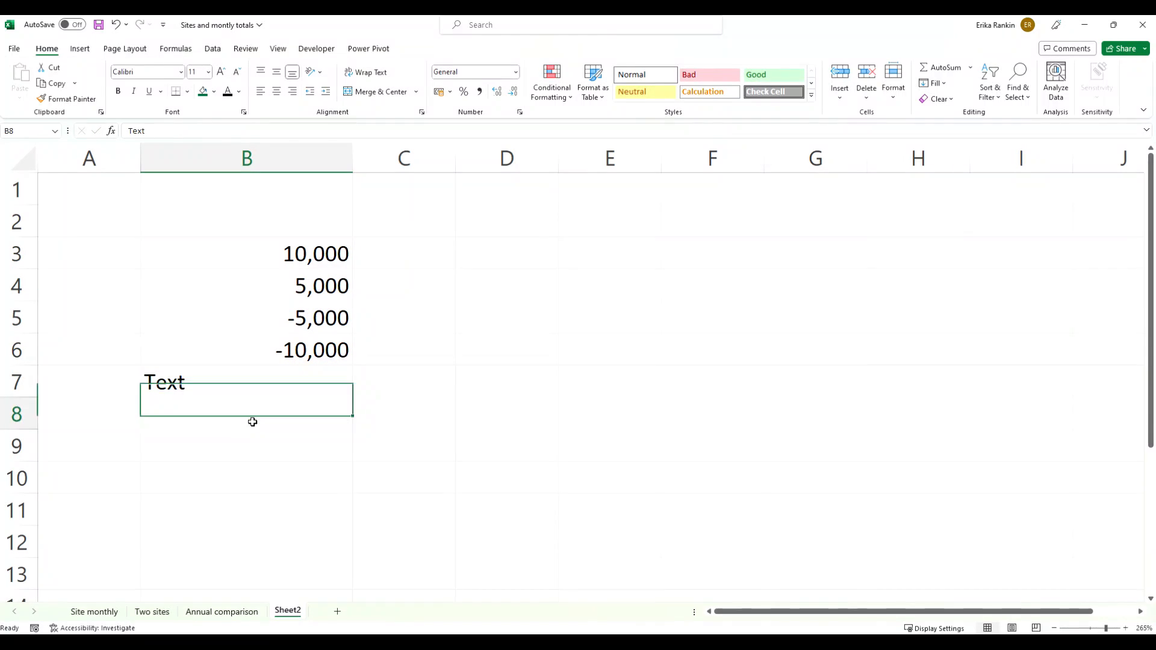
{"action": "type", "text": "0"}
{"action": "left_click", "coordinate": [480, 458]}
For B3:B8, choose the custom number format £#,##0;-£#,##0 and remove the pound sign from its negative section
{"action": "left_click_drag", "start_coordinate": [283, 246], "coordinate": [260, 418]}
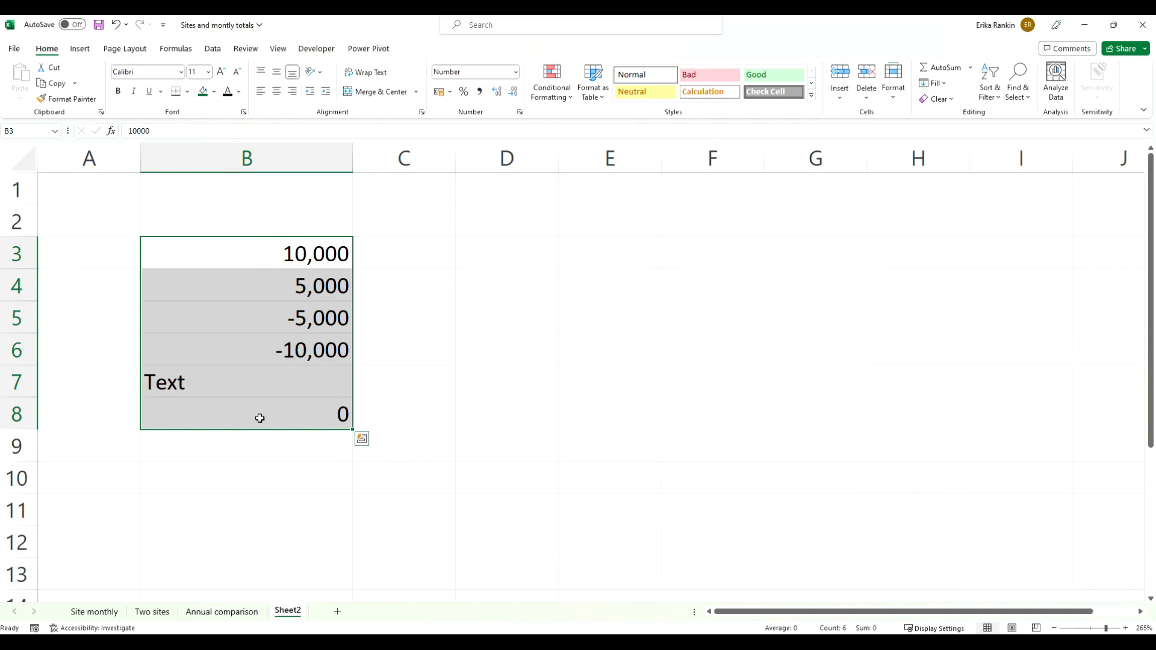
{"action": "key", "text": "ctrl+1"}
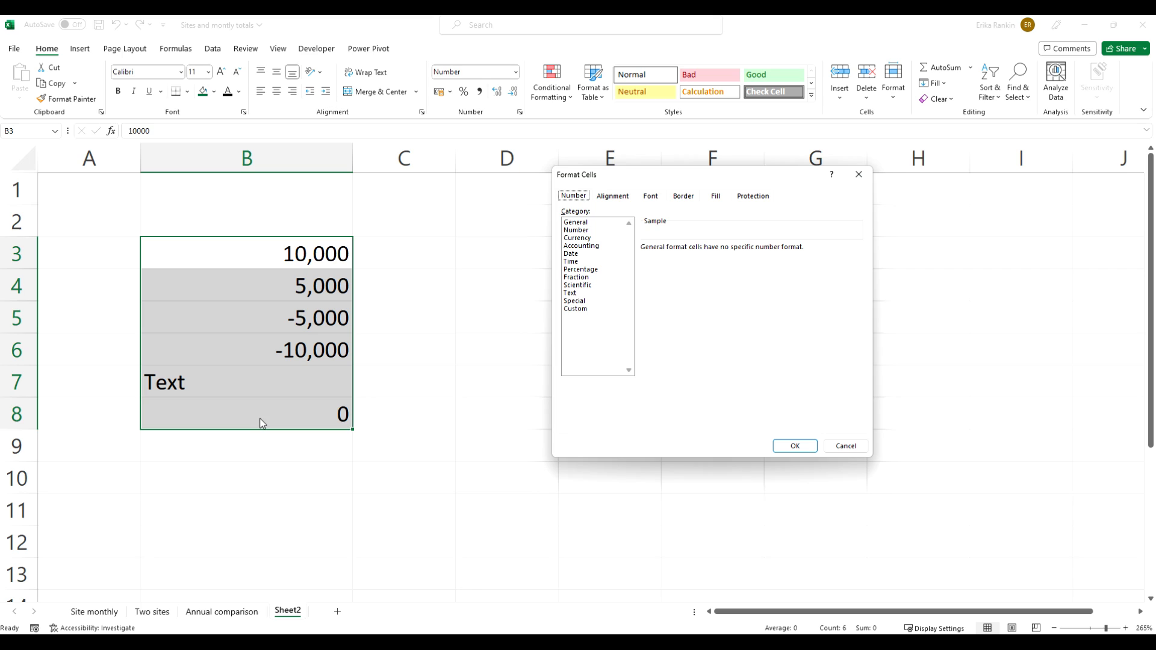
{"action": "left_click", "coordinate": [575, 309]}
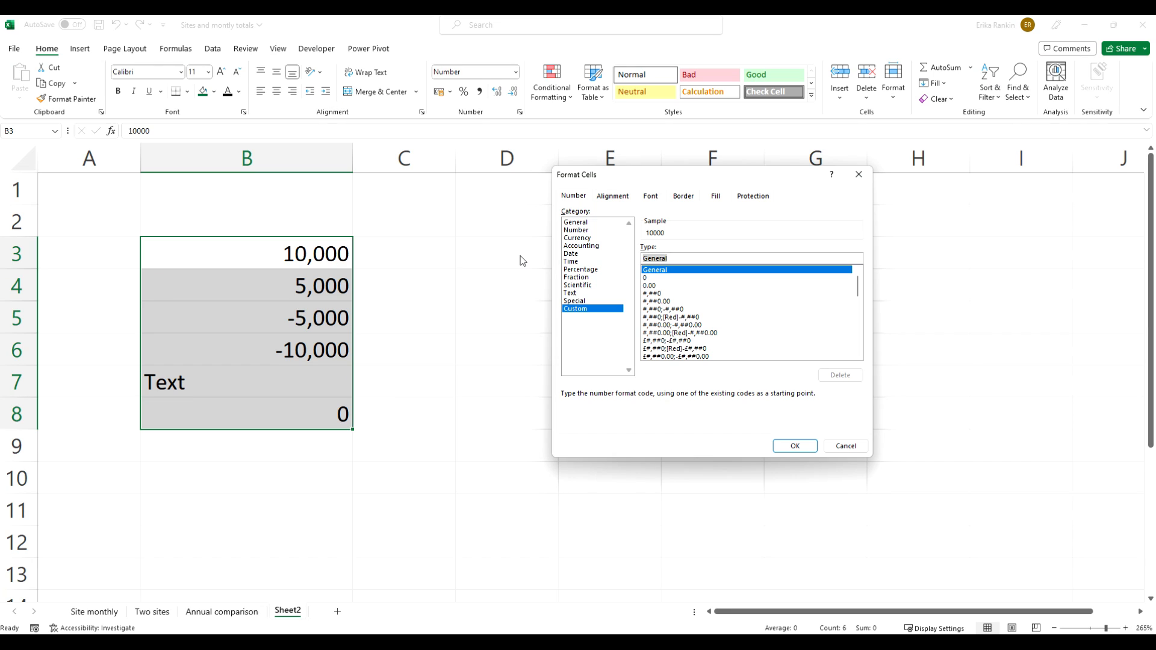
{"action": "left_click", "coordinate": [668, 340]}
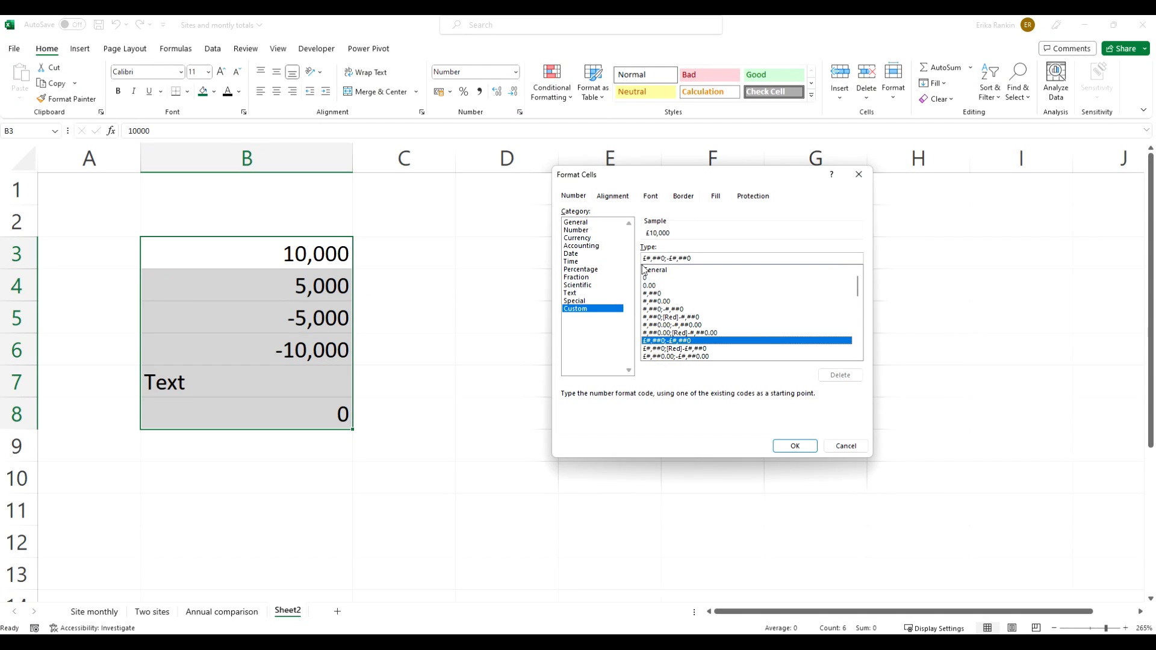
{"action": "left_click", "coordinate": [672, 259]}
{"action": "key", "text": "BackSpace"}
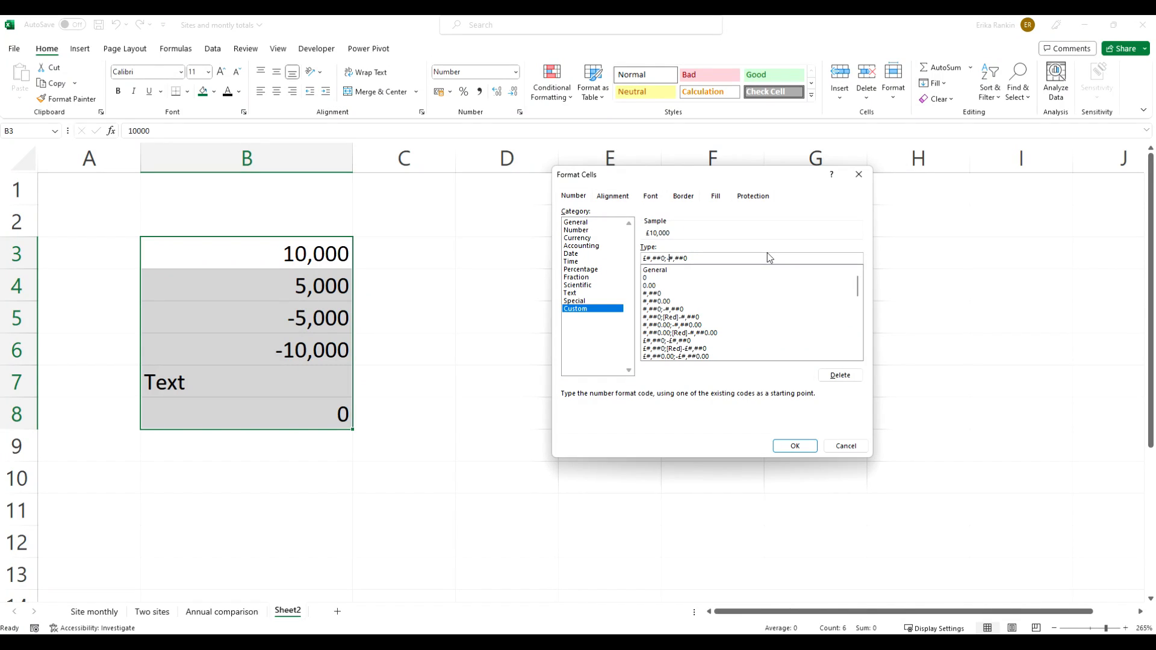
Add a [red] section for zeros and a [blue] section for text to the custom format and apply it
{"action": "left_click", "coordinate": [703, 258]}
{"action": "type", "text": "]"}
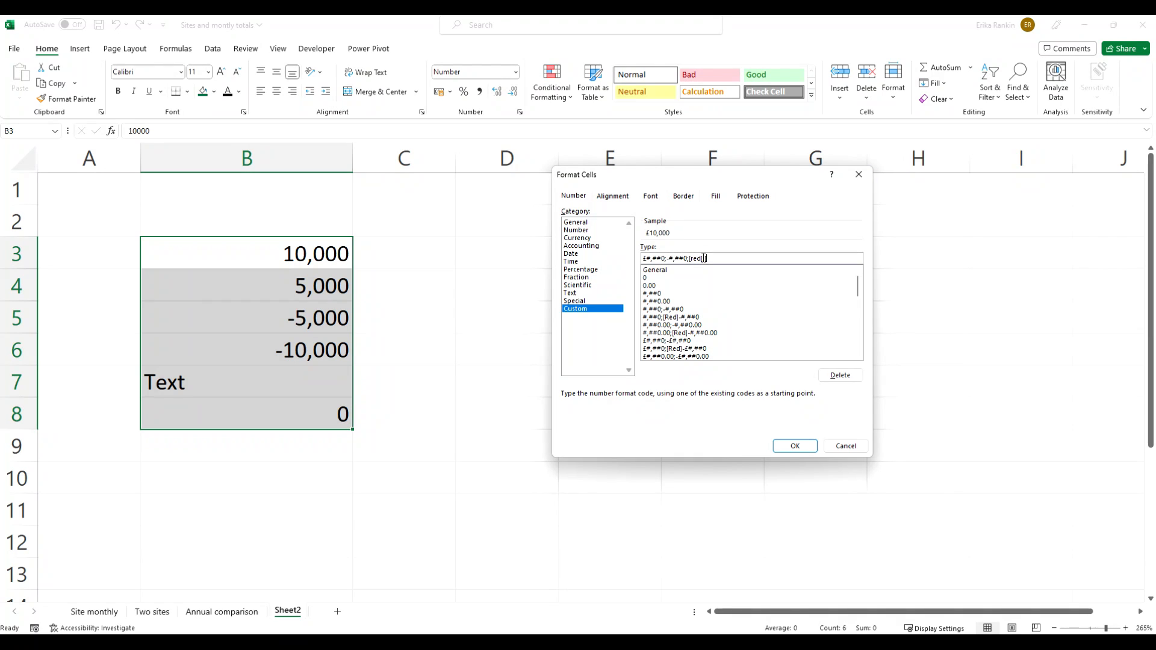
{"action": "type", "text": "[blue]"}
{"action": "key", "text": "Return"}
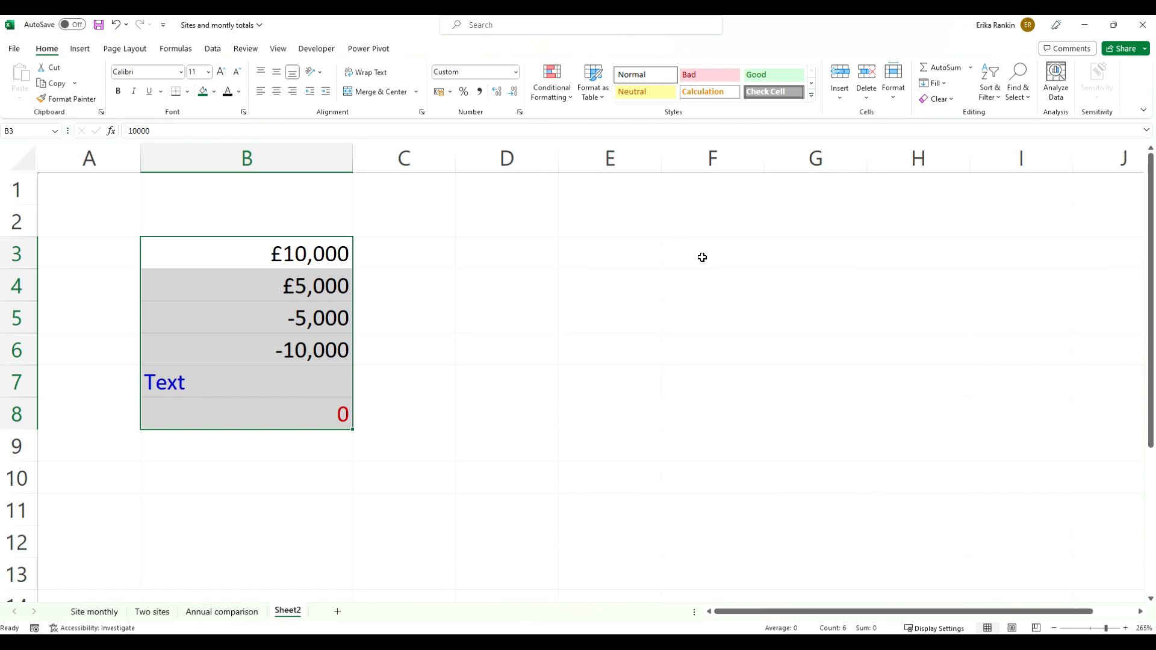
{"action": "left_click_drag", "start_coordinate": [277, 251], "coordinate": [276, 361]}
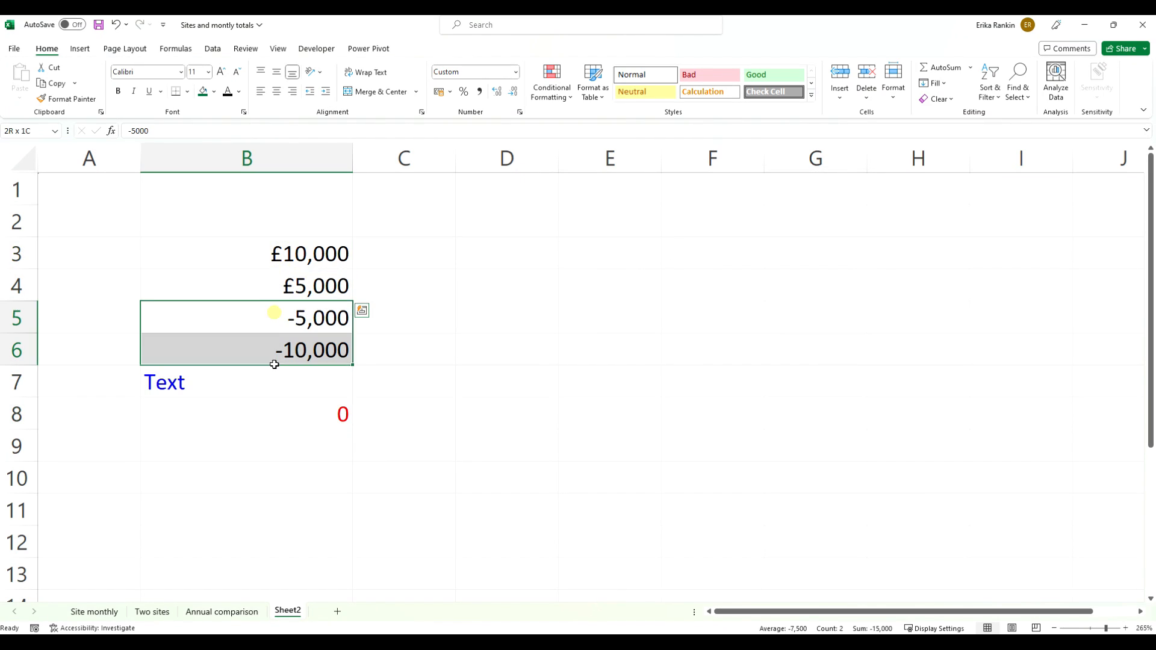
{"action": "left_click", "coordinate": [219, 386]}
{"action": "left_click", "coordinate": [229, 413]}
Change the positive section of the custom format for B3:B8 to £#, so positive values display in thousands
{"action": "left_click_drag", "start_coordinate": [240, 253], "coordinate": [226, 423]}
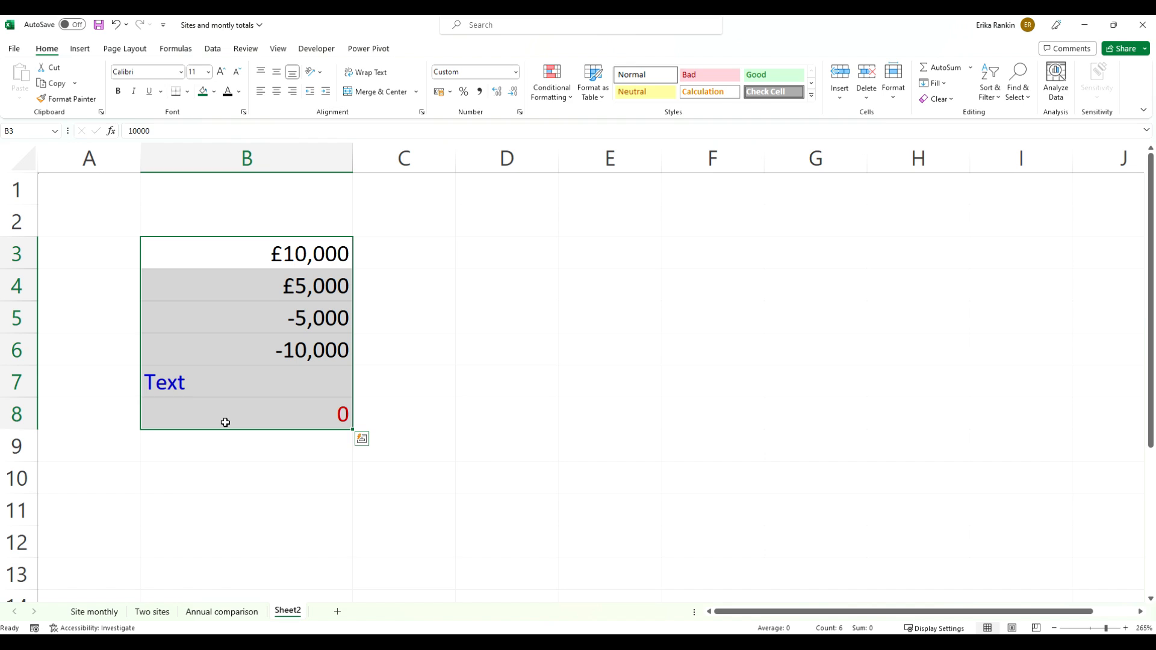
{"action": "key", "text": "ctrl+1"}
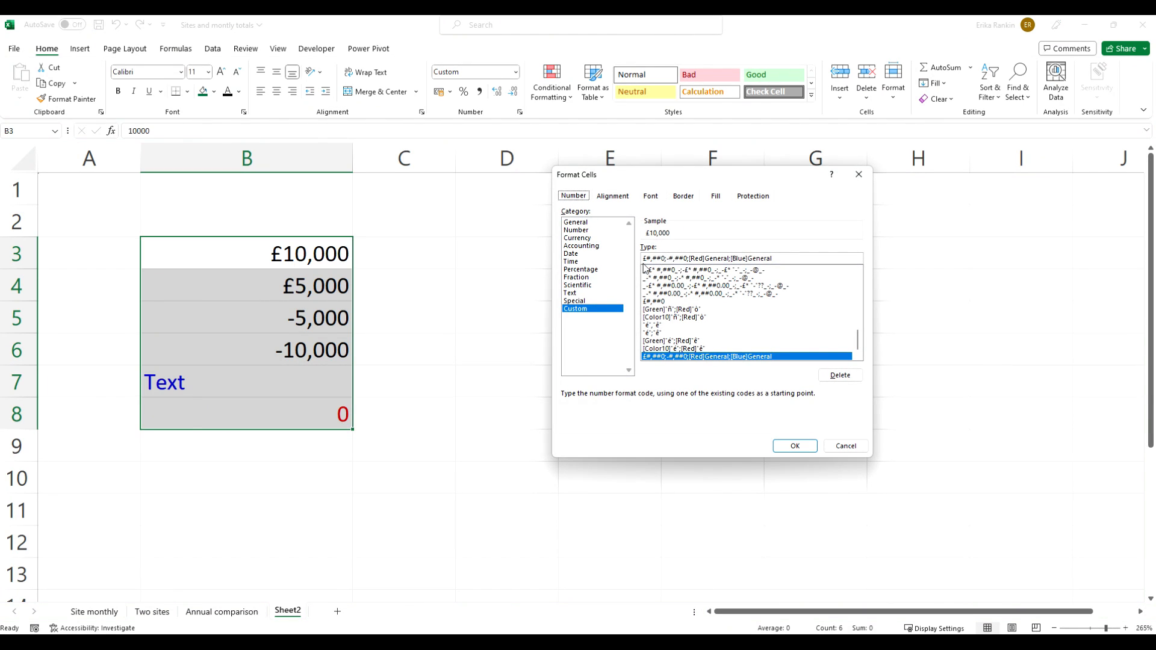
{"action": "left_click", "coordinate": [647, 261]}
{"action": "type", "text": ","}
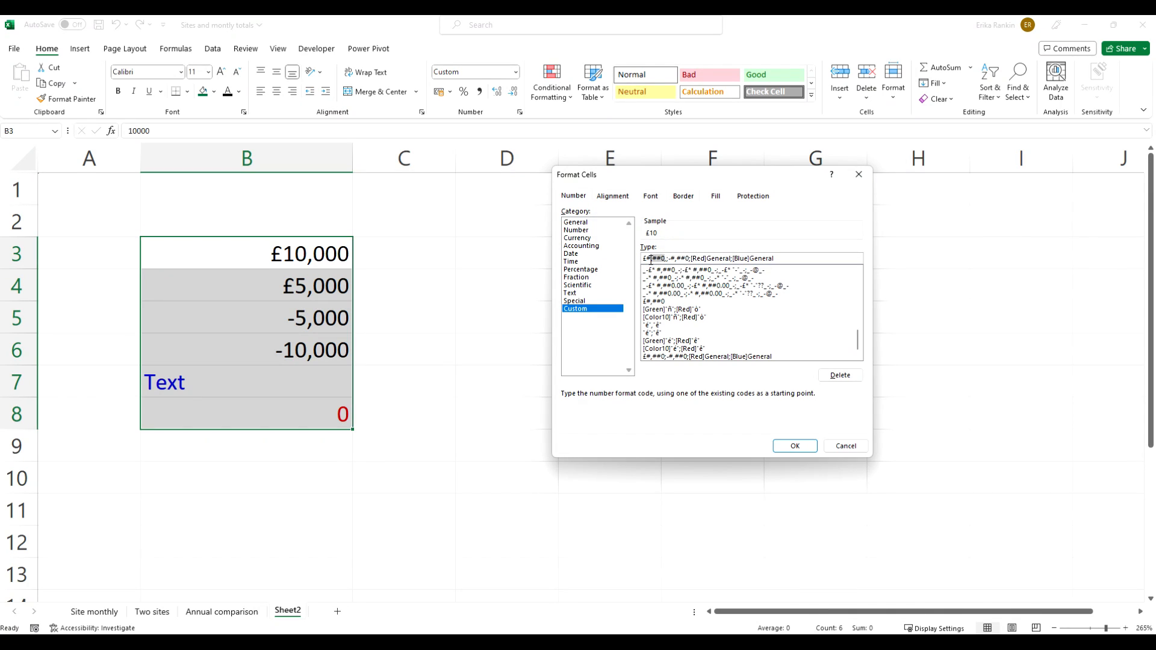
{"action": "key", "text": "Delete"}
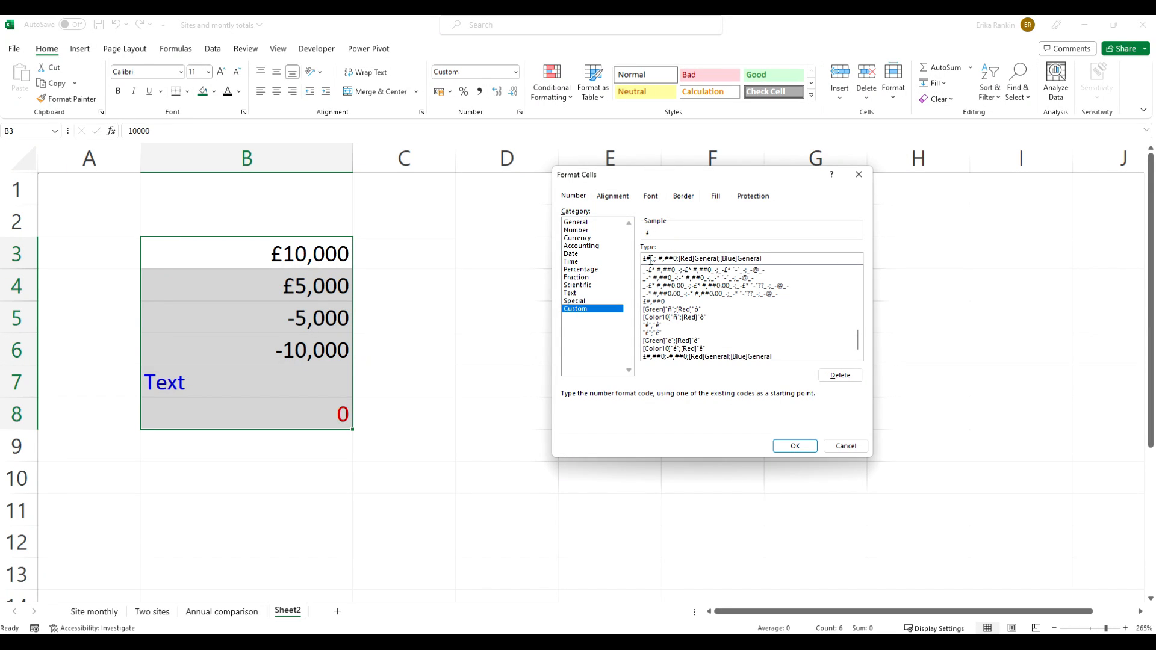
{"action": "key", "text": "Delete"}
{"action": "left_click", "coordinate": [807, 450]}
{"action": "left_click_drag", "start_coordinate": [336, 261], "coordinate": [310, 274]}
{"action": "left_click", "coordinate": [308, 260]}
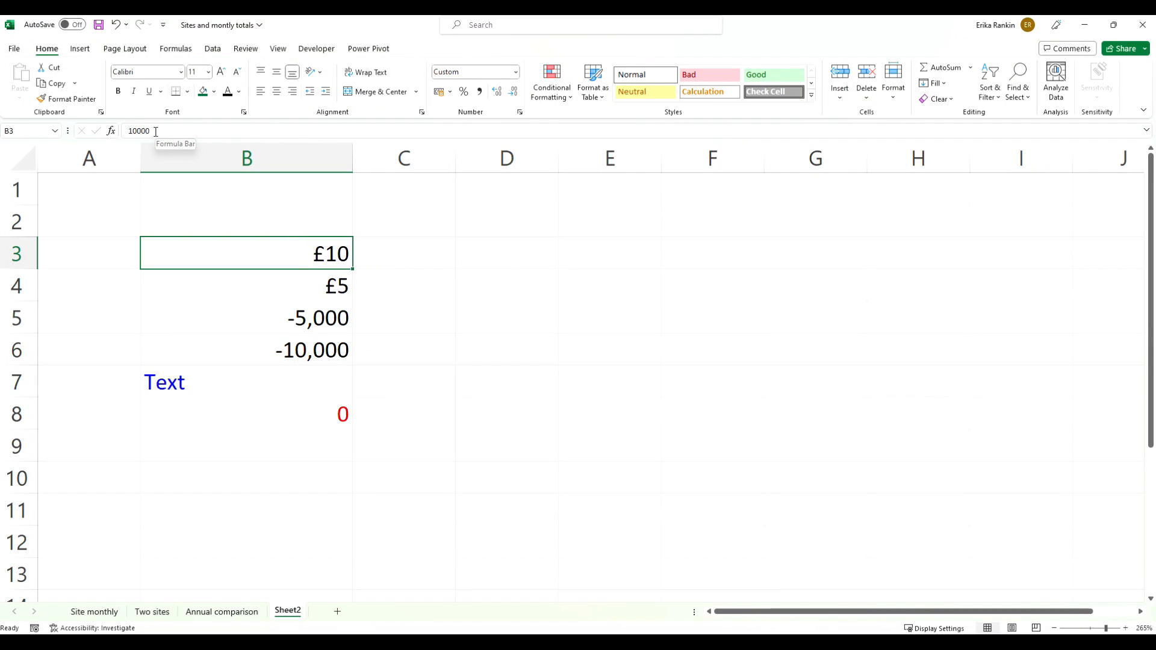
Append the quoted suffix " K" to the positive section of the custom format for B3:B8 and check the cells
{"action": "key", "text": "ctrl+shift+Down"}
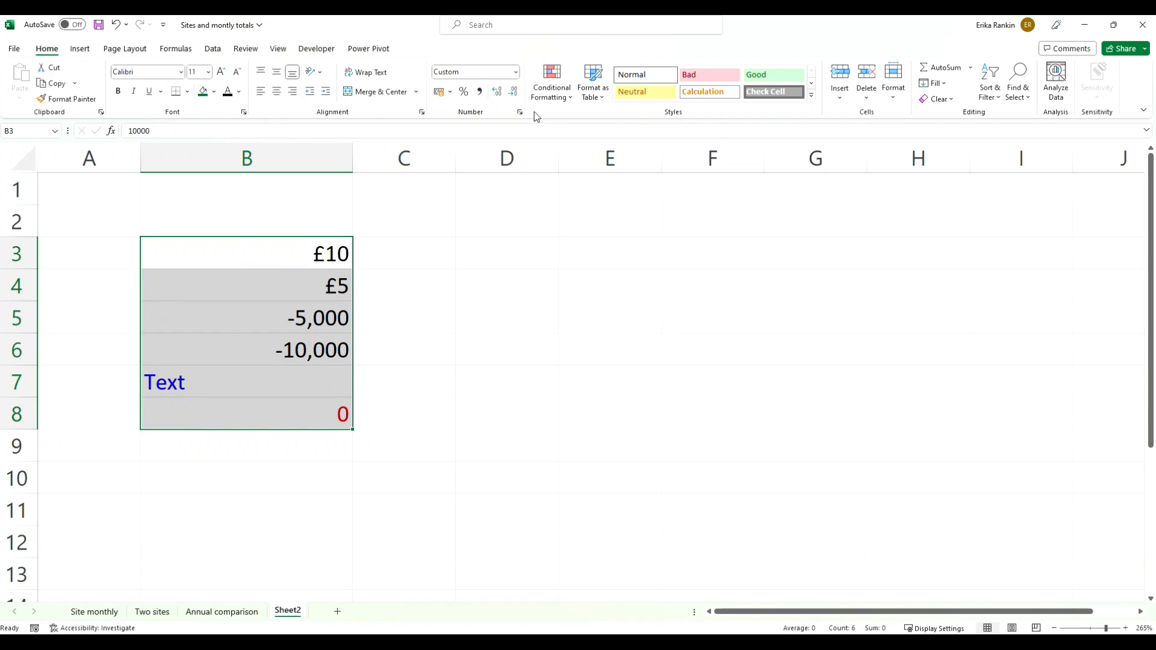
{"action": "key", "text": "ctrl+1"}
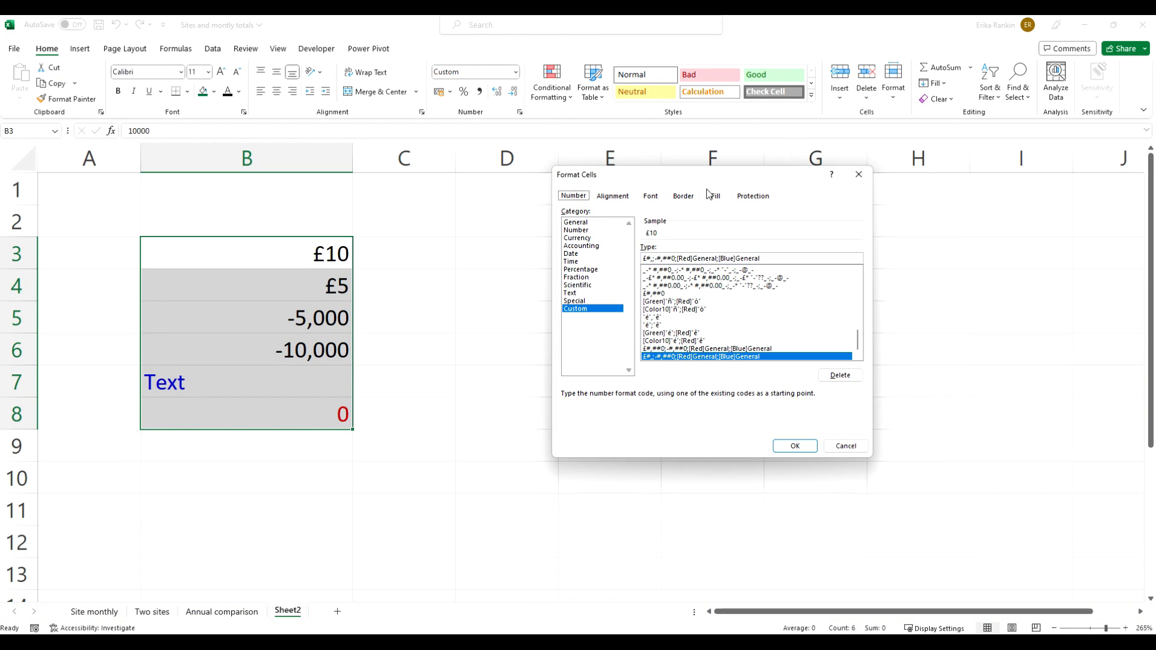
{"action": "left_click", "coordinate": [655, 258]}
{"action": "type", "text": "\""}
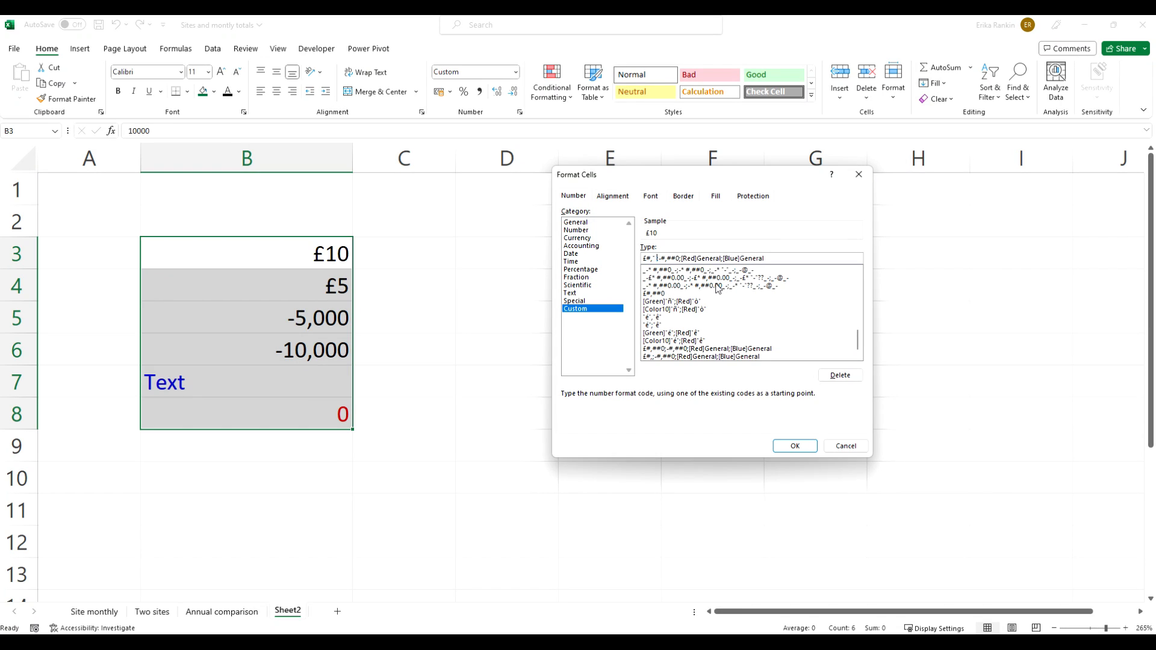
{"action": "type", "text": " K\""}
{"action": "key", "text": "Return"}
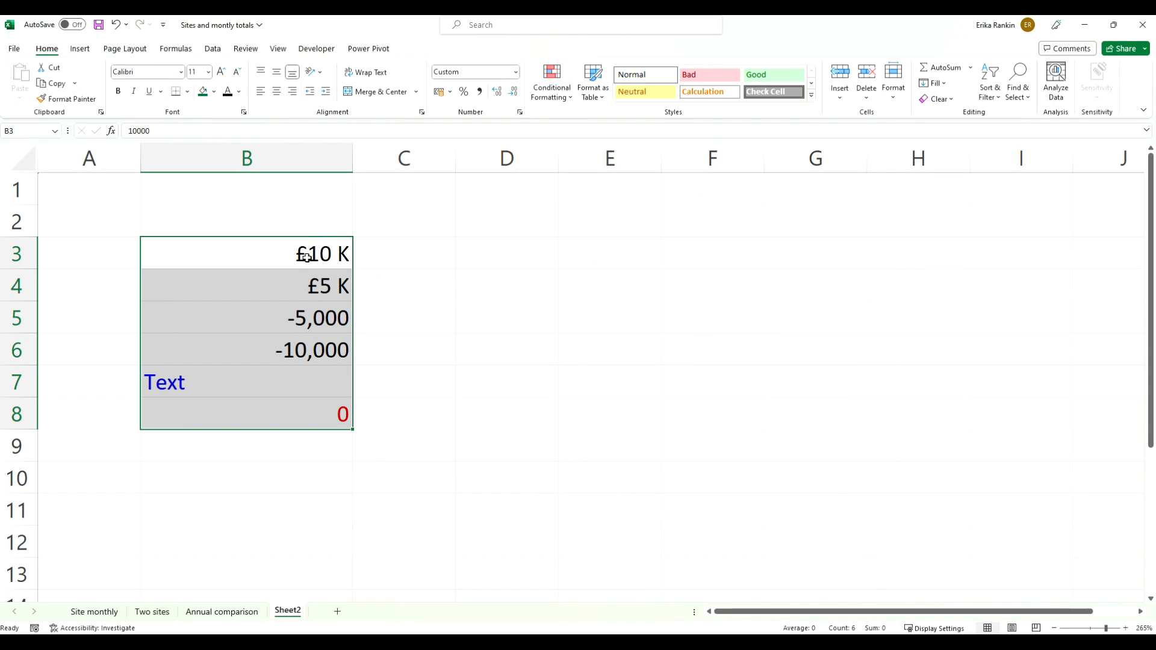
{"action": "left_click", "coordinate": [319, 244]}
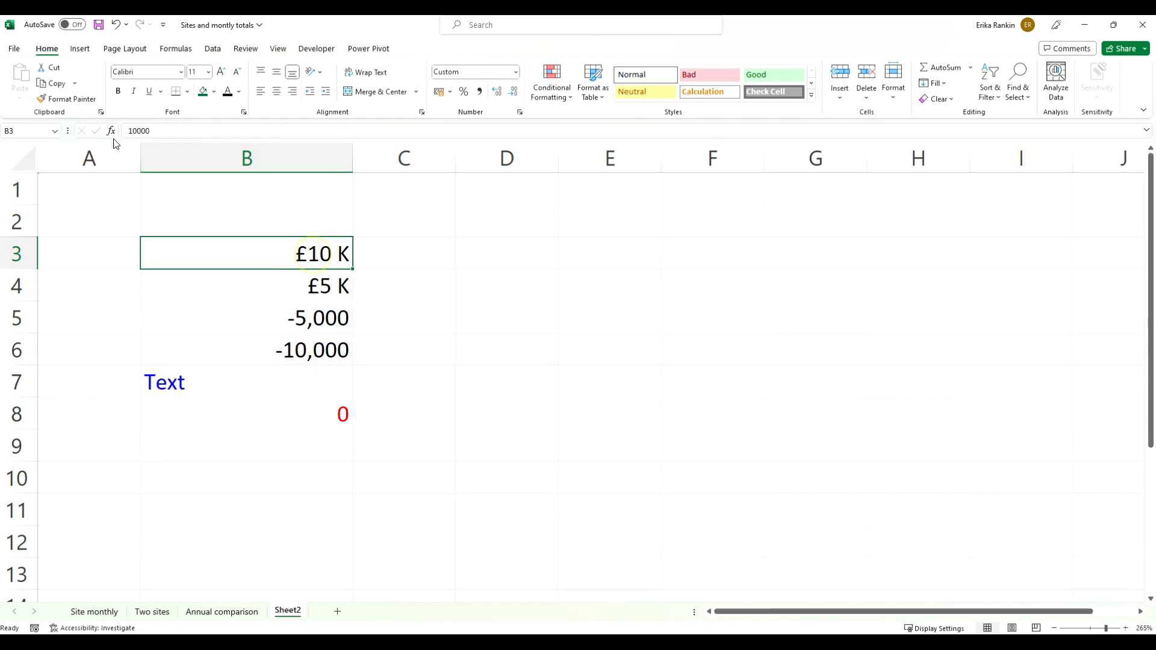
{"action": "left_click", "coordinate": [265, 279]}
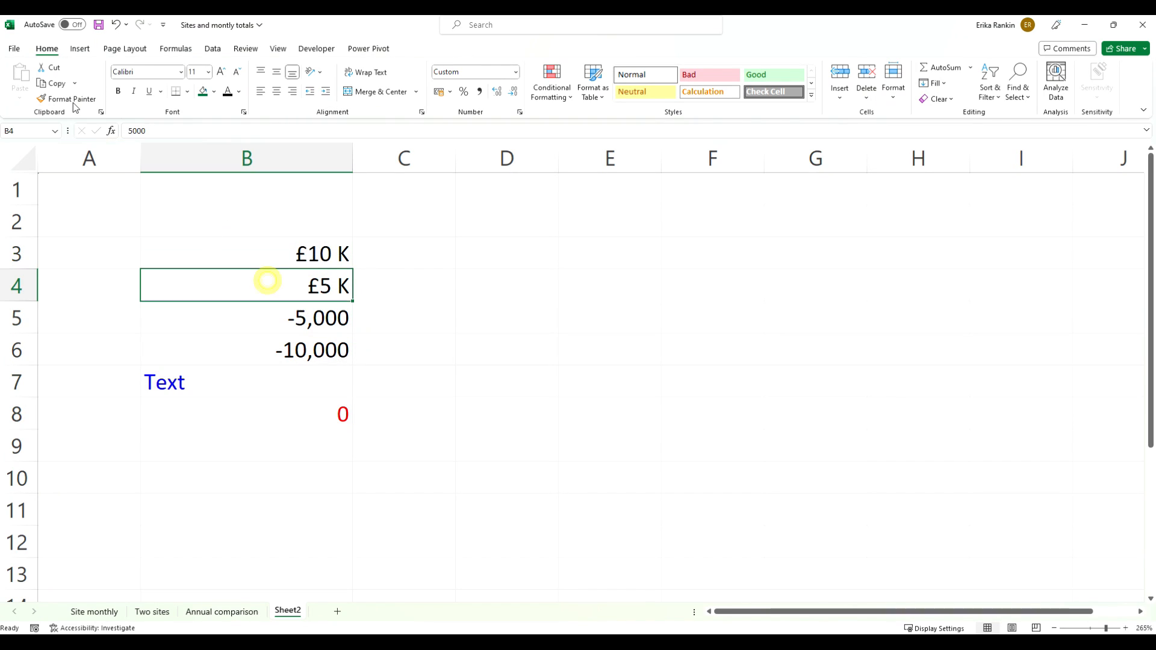
{"action": "left_click", "coordinate": [315, 413]}
{"action": "left_click", "coordinate": [261, 321]}
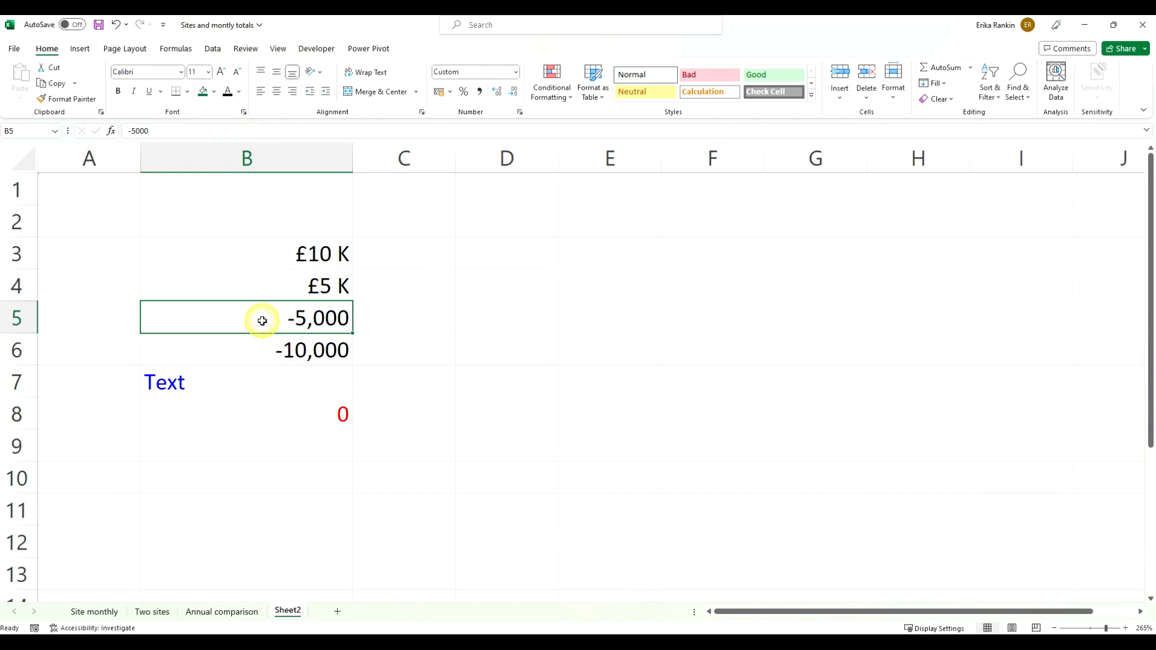
{"action": "left_click_drag", "start_coordinate": [262, 320], "coordinate": [264, 348]}
Add the quoted prefix "Neg " to the negative section of the custom format for B3:B8, apply it and check the cells
{"action": "left_click_drag", "start_coordinate": [297, 252], "coordinate": [287, 403]}
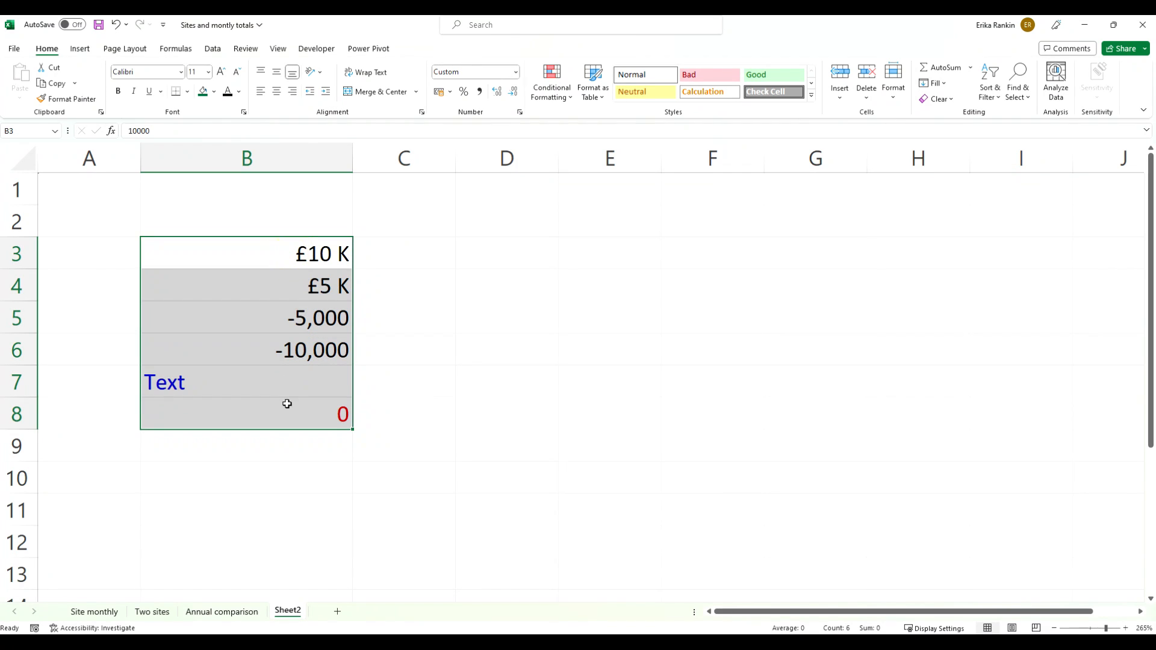
{"action": "key", "text": "ctrl+1"}
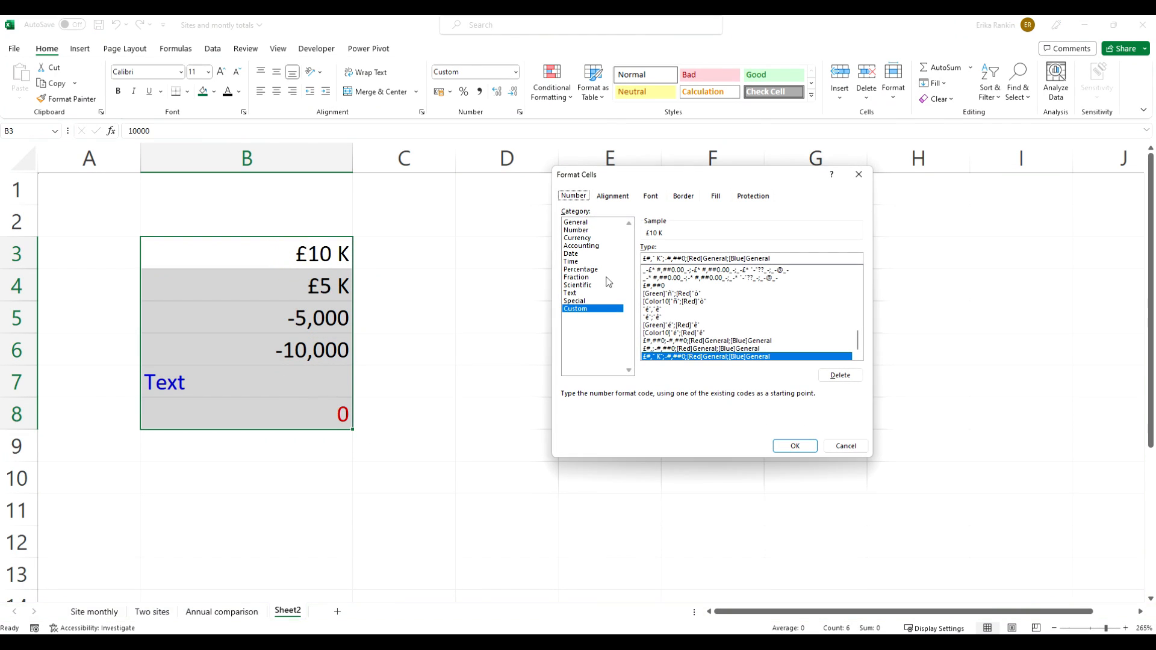
{"action": "left_click", "coordinate": [668, 259]}
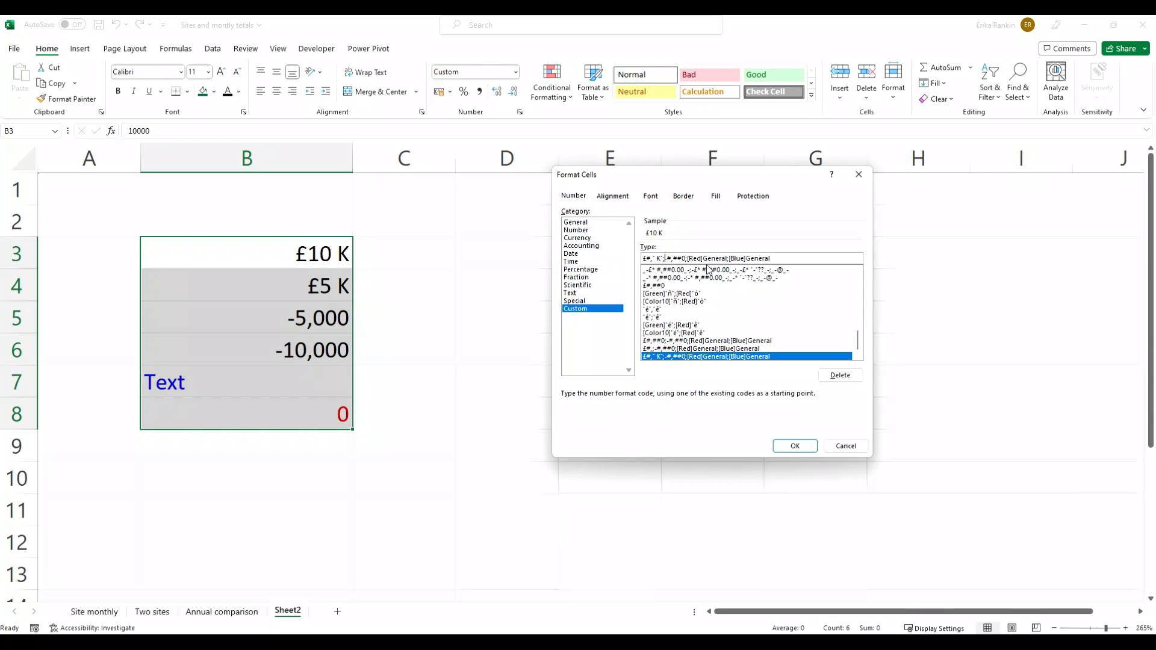
{"action": "type", "text": "\"Neg\""}
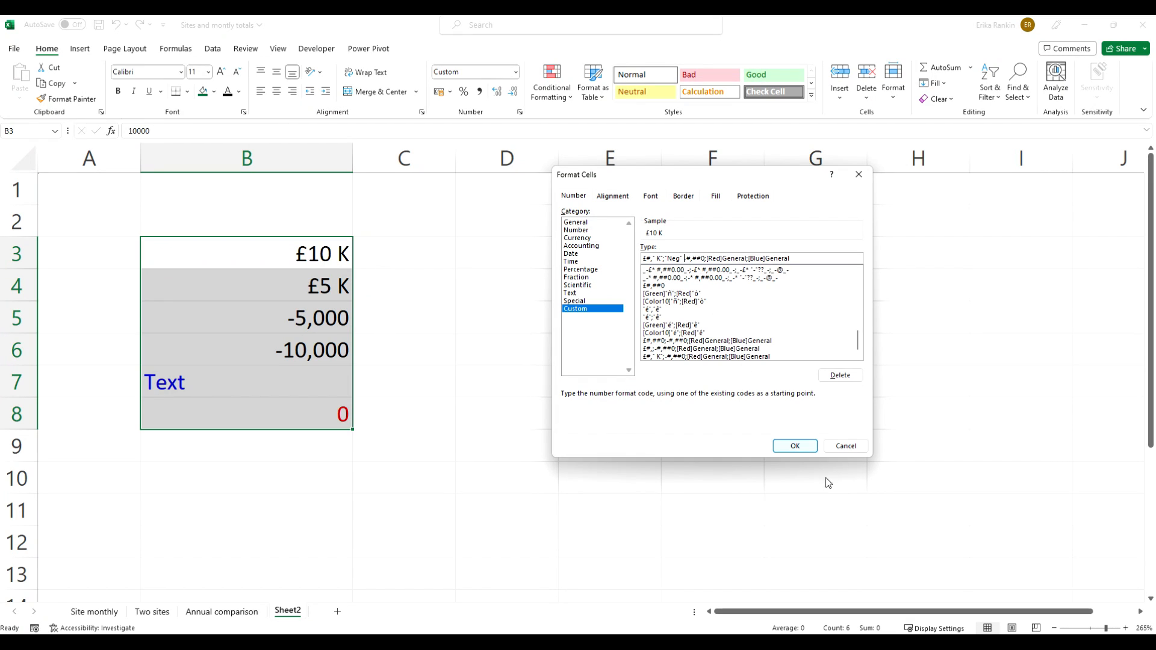
{"action": "left_click", "coordinate": [803, 450]}
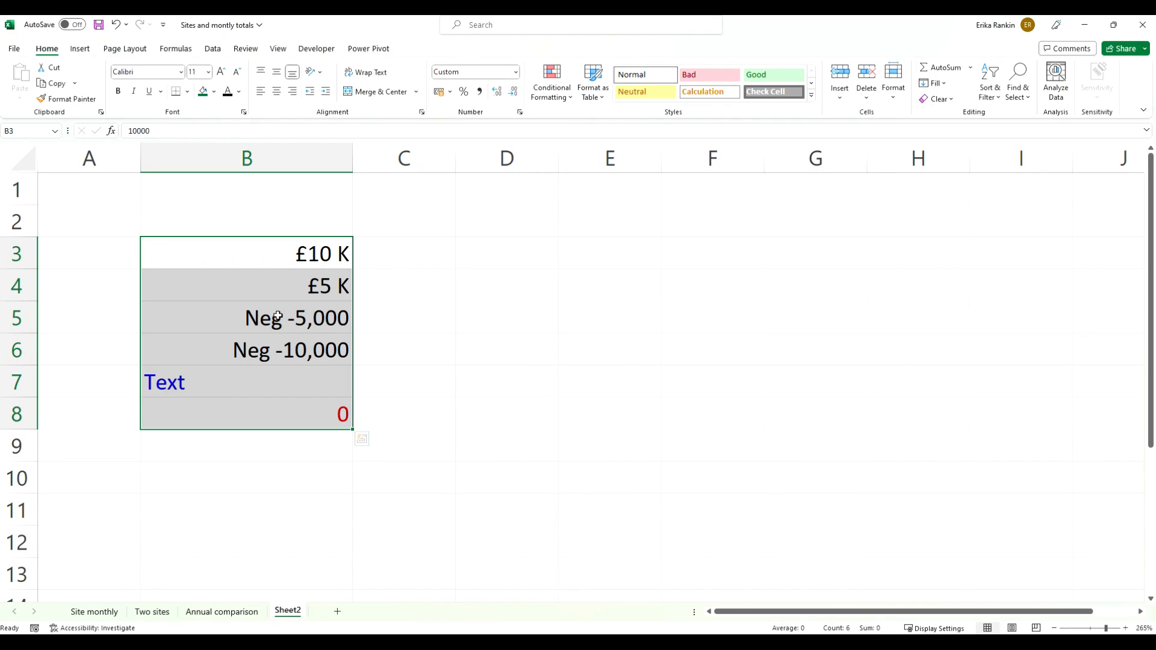
{"action": "left_click", "coordinate": [331, 315]}
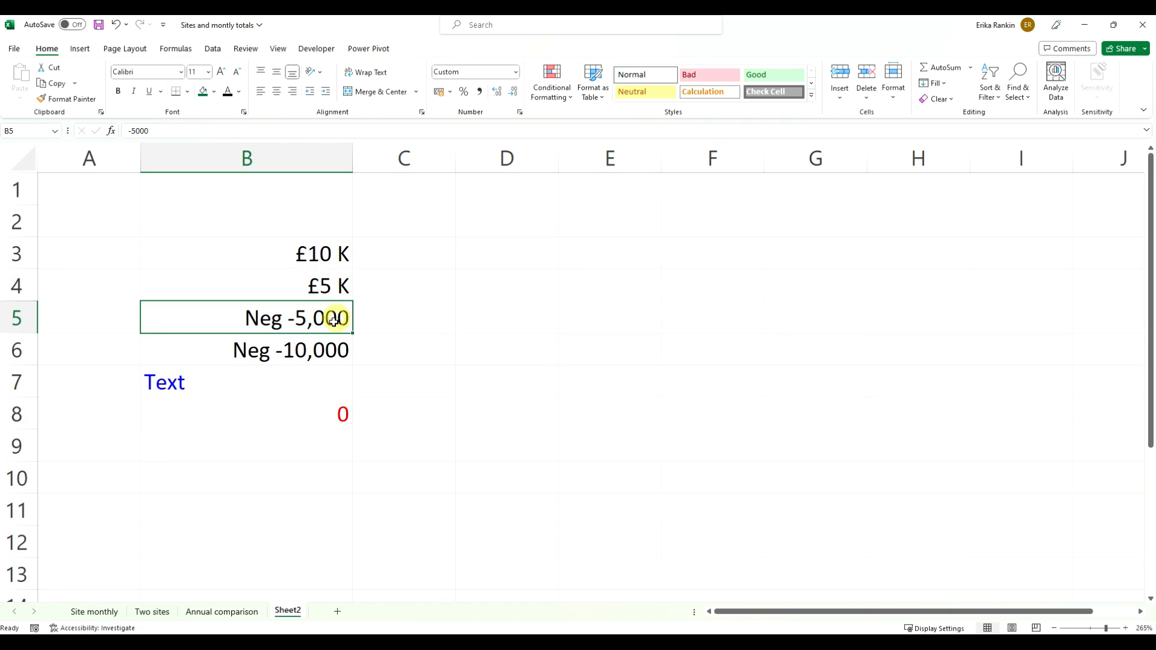
{"action": "left_click", "coordinate": [319, 255]}
{"action": "left_click", "coordinate": [309, 274]}
{"action": "left_click", "coordinate": [302, 312]}
{"action": "left_click", "coordinate": [293, 352]}
{"action": "left_click", "coordinate": [433, 356]}
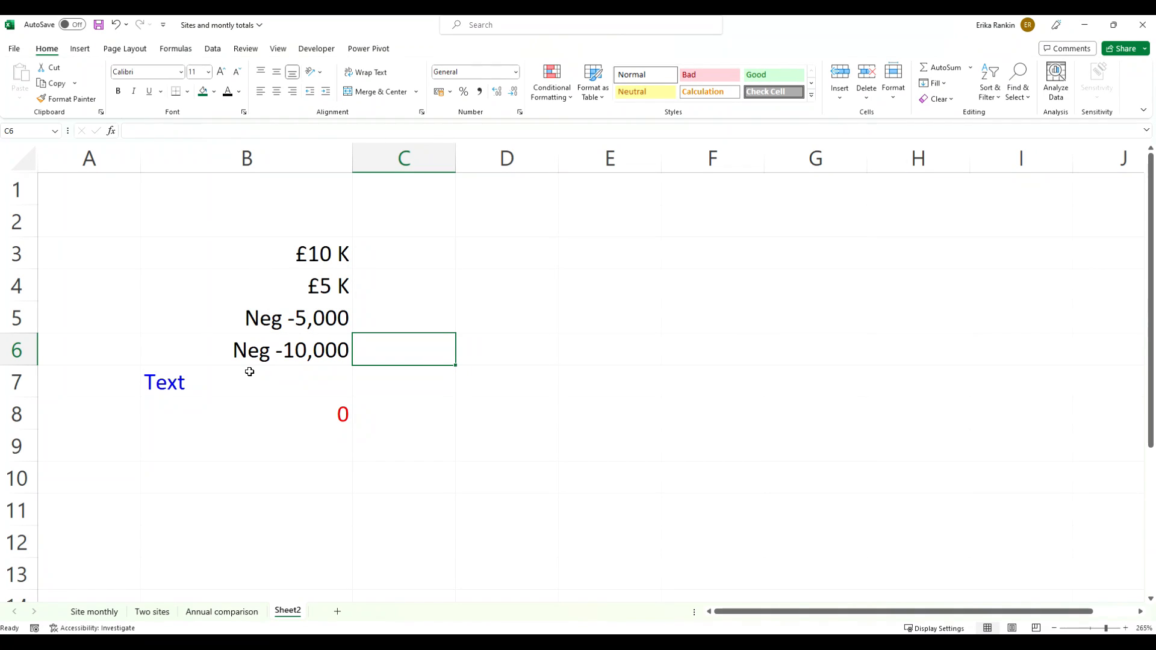
Remove the quoted "Neg " prefix from the negative section of the custom format for B3:B8
{"action": "left_click_drag", "start_coordinate": [281, 259], "coordinate": [263, 413]}
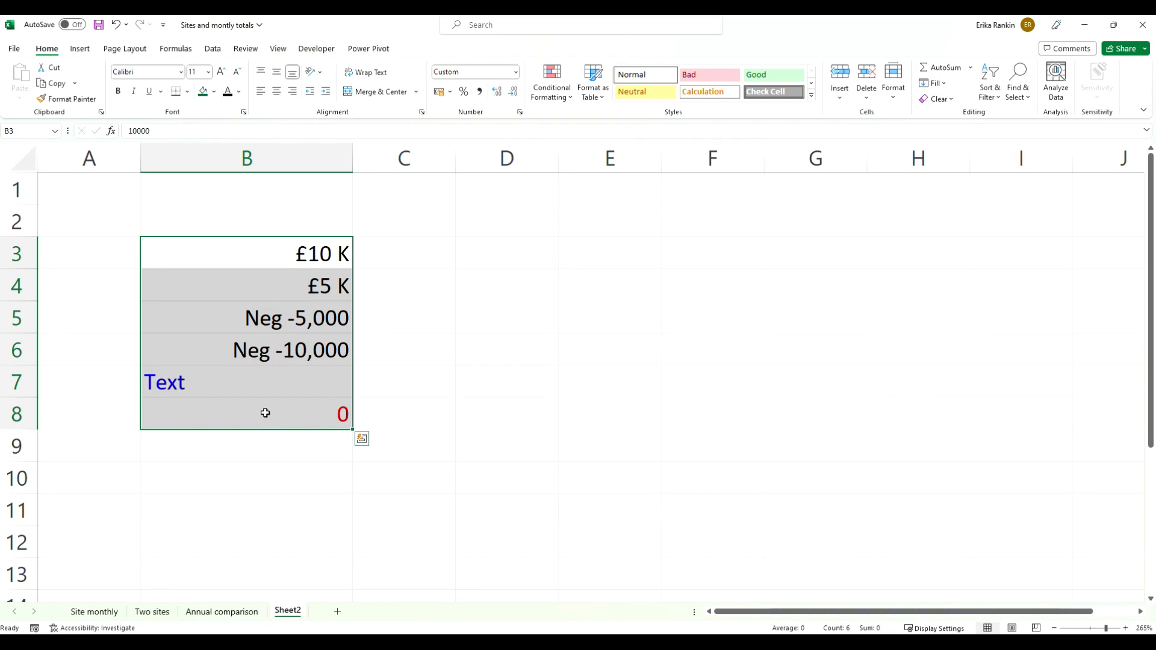
{"action": "key", "text": "ctrl+1"}
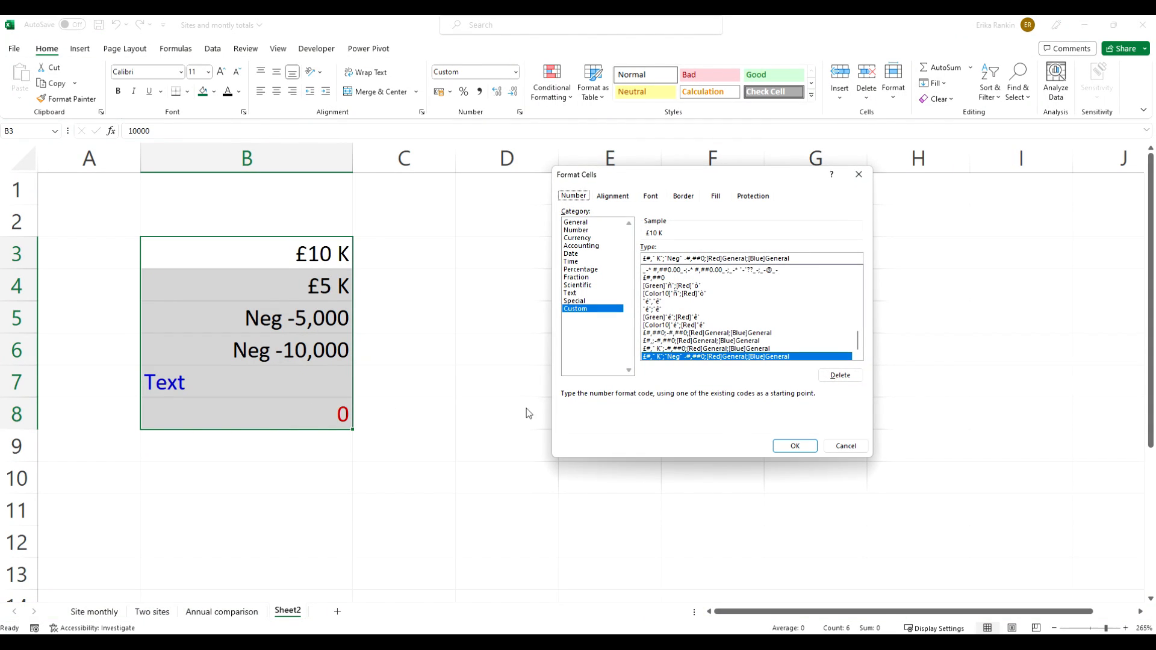
{"action": "left_click", "coordinate": [672, 258]}
{"action": "key", "text": "Delete"}
{"action": "key", "text": "Delete"}
{"action": "key", "text": "Delete"}
{"action": "key", "text": "Delete"}
{"action": "key", "text": "Delete"}
{"action": "key", "text": "Delete"}
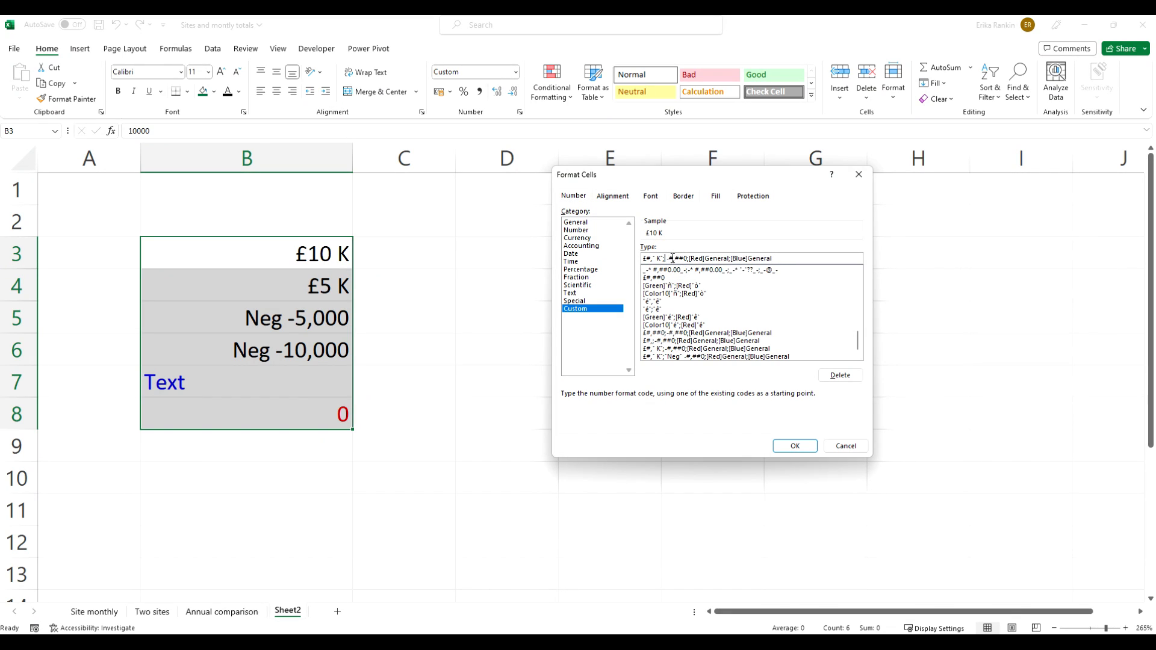
{"action": "key", "text": "Delete"}
Start the format's negative section with [Red], enclose its -#,##0 code in parentheses and apply it
{"action": "type", "text": "[Red]£"}
{"action": "key", "text": "Right"}
{"action": "key", "text": "Right"}
{"action": "key", "text": "Right"}
{"action": "key", "text": "Right"}
{"action": "type", "text": ")"}
{"action": "key", "text": "Return"}
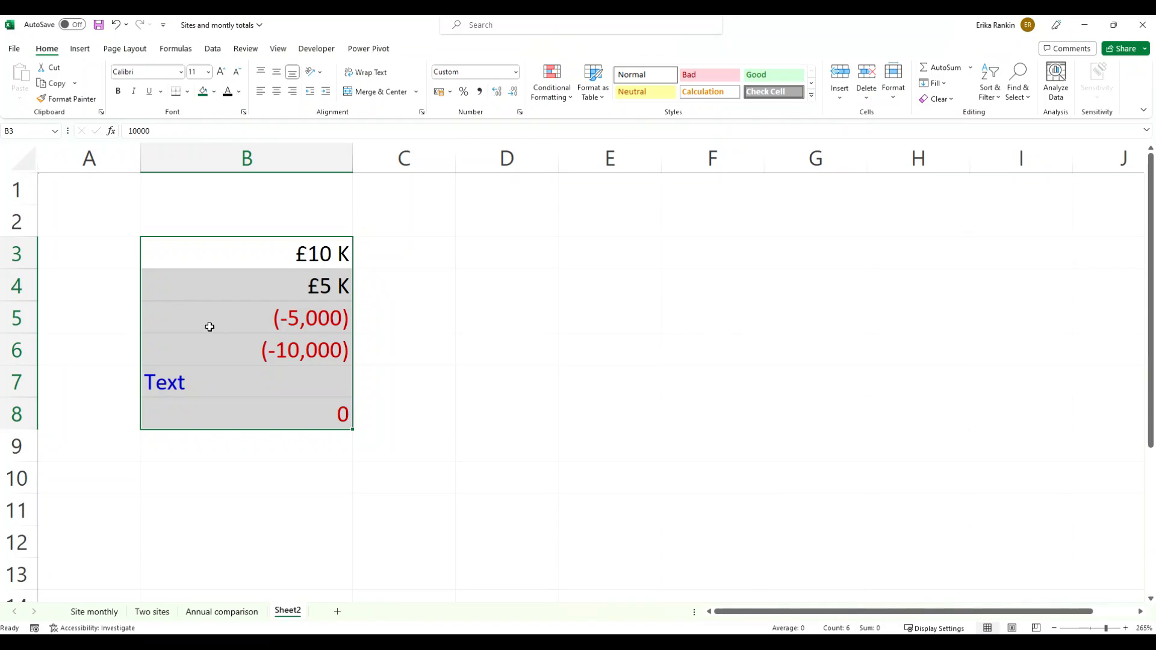
{"action": "left_click", "coordinate": [282, 314]}
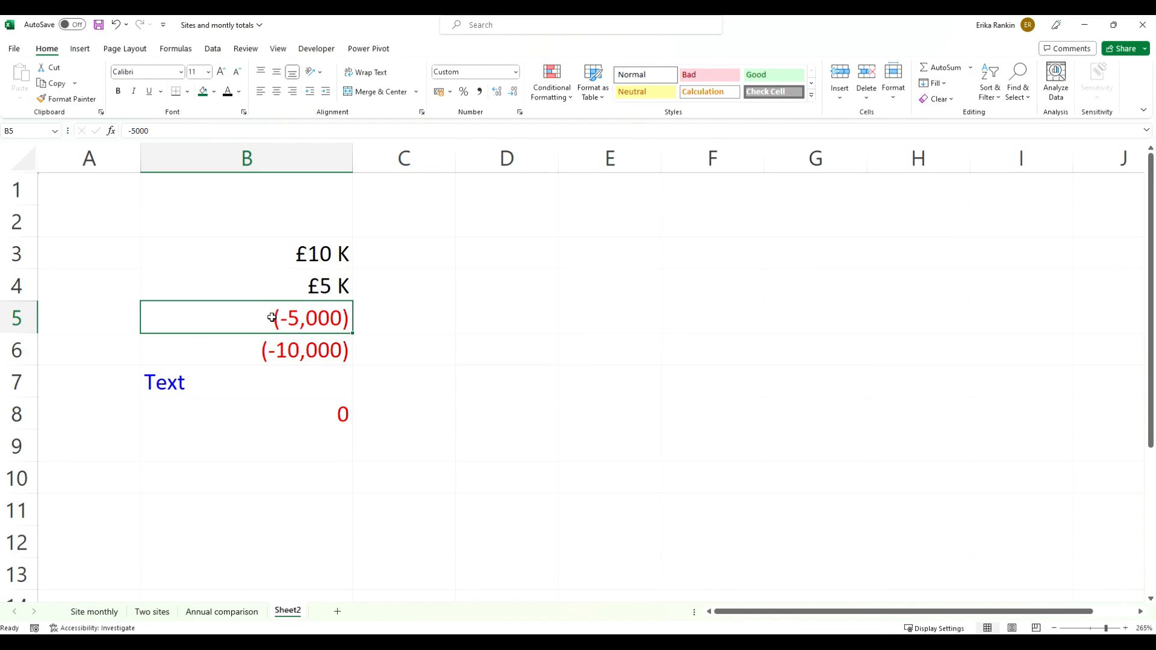
Remove the minus sign from the negative section of the custom format for B3:B8, leaving (#,##0), and apply it
{"action": "left_click_drag", "start_coordinate": [289, 253], "coordinate": [272, 420]}
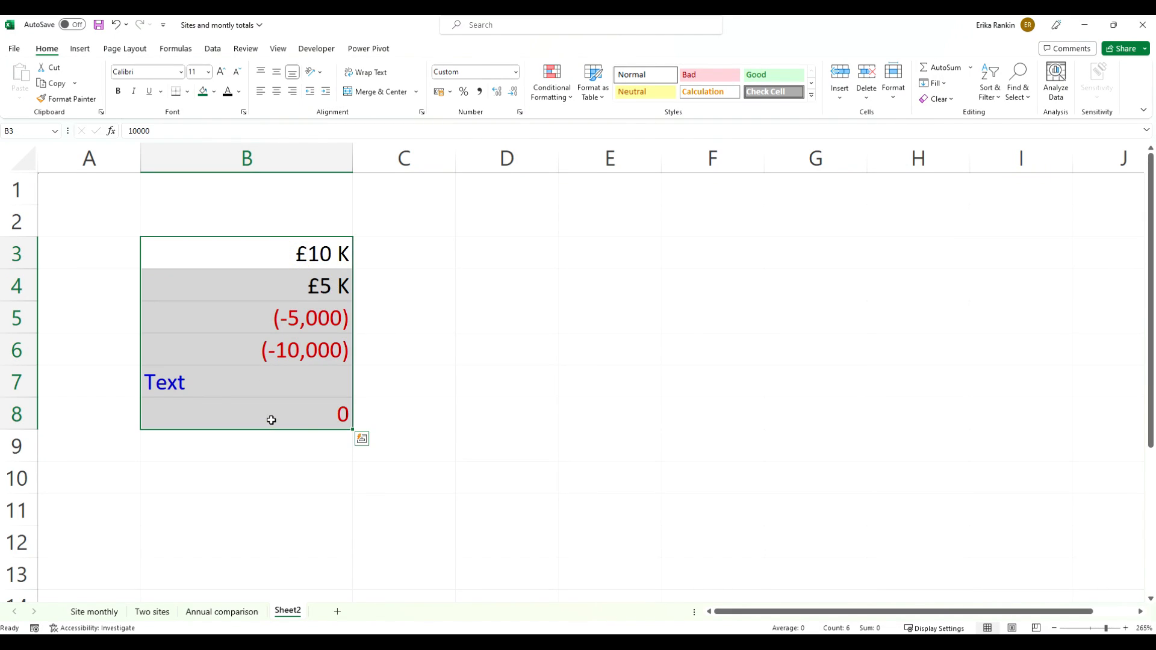
{"action": "key", "text": "ctrl+1"}
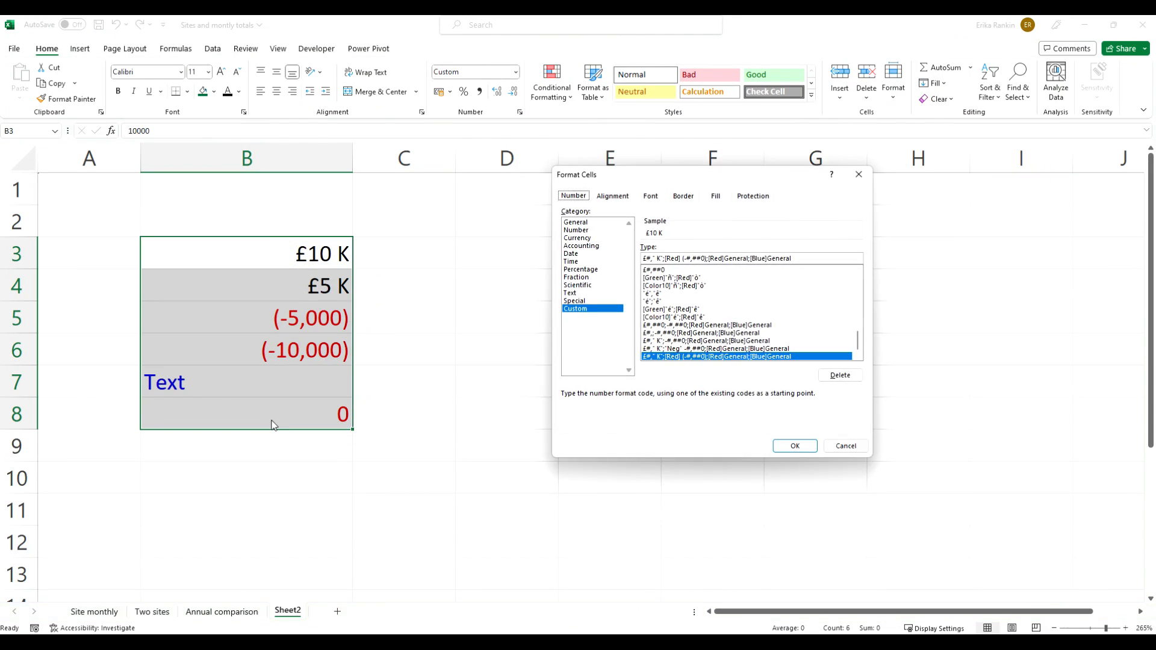
{"action": "left_click", "coordinate": [688, 260]}
{"action": "key", "text": "BackSpace"}
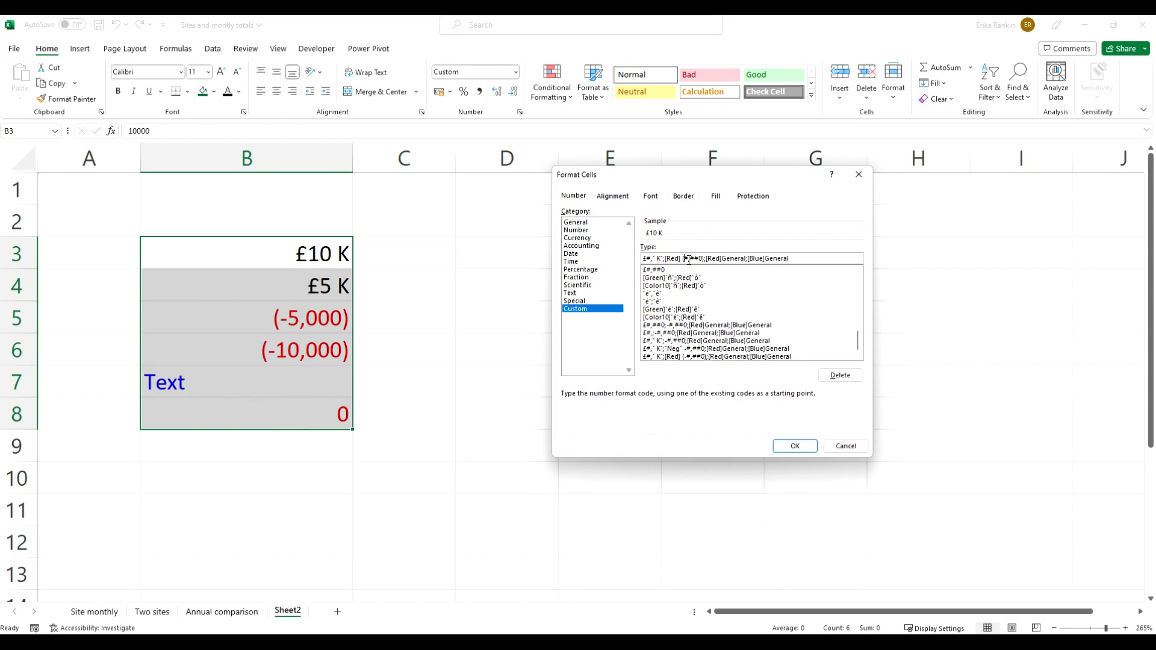
{"action": "key", "text": "Return"}
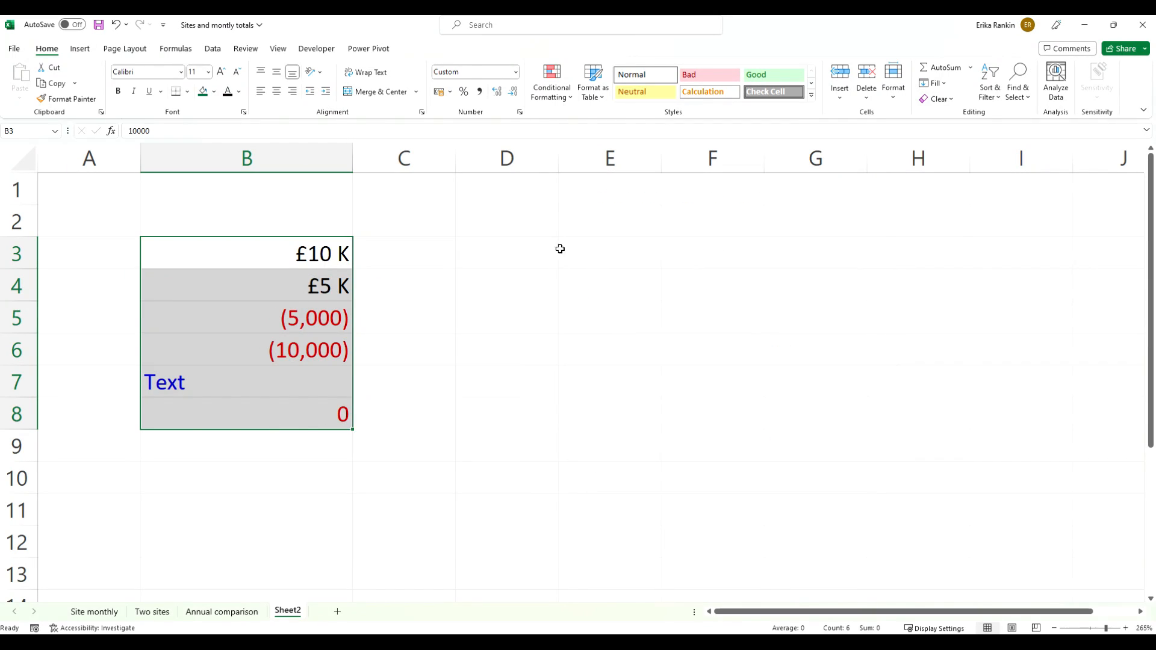